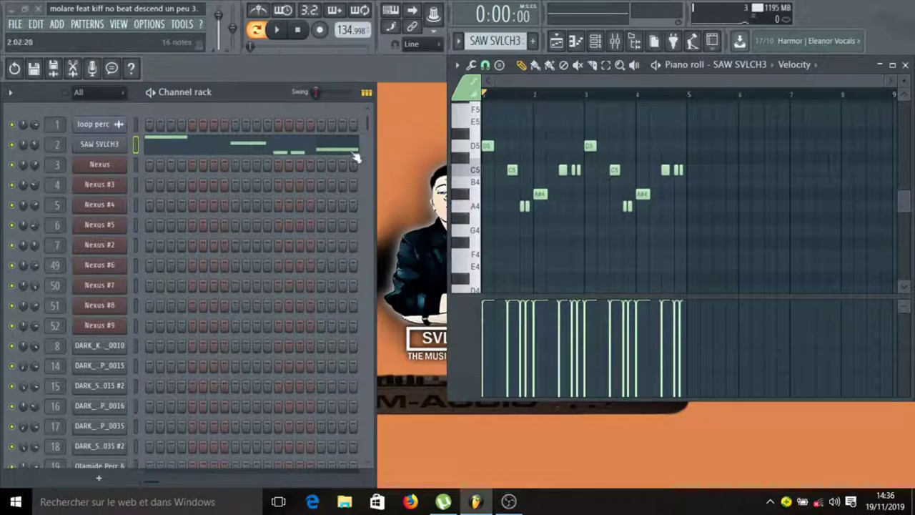
# Step: Enlarge the piano roll of the SAW SVLCH3 channel and play back its four-bar melody
pyautogui.click(892, 64)
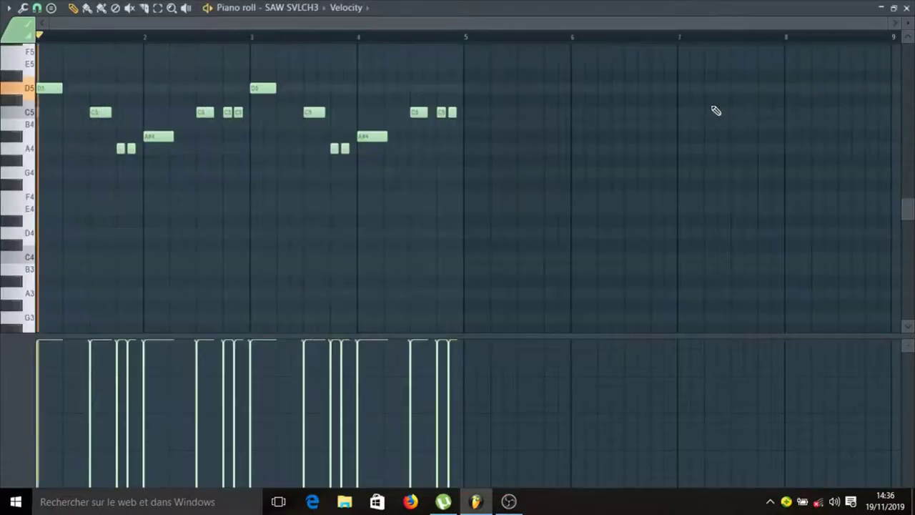
pyautogui.press('space')
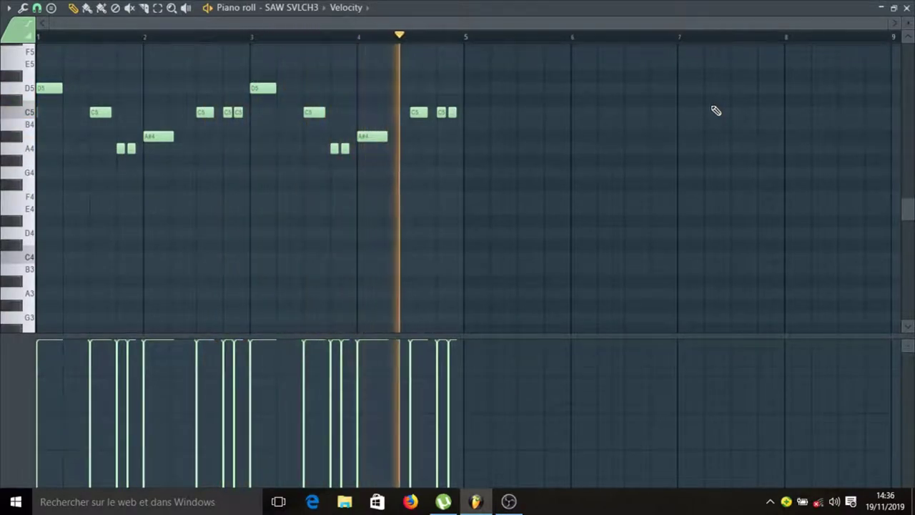
pyautogui.press('space')
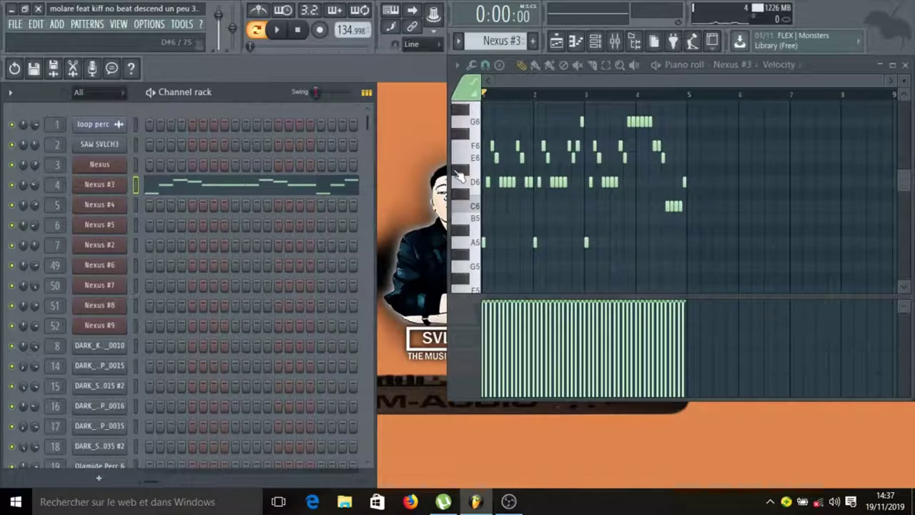
# Step: Check the preset loaded in the Nexus #3 channel and play its melody in the enlarged piano roll
pyautogui.click(115, 185)
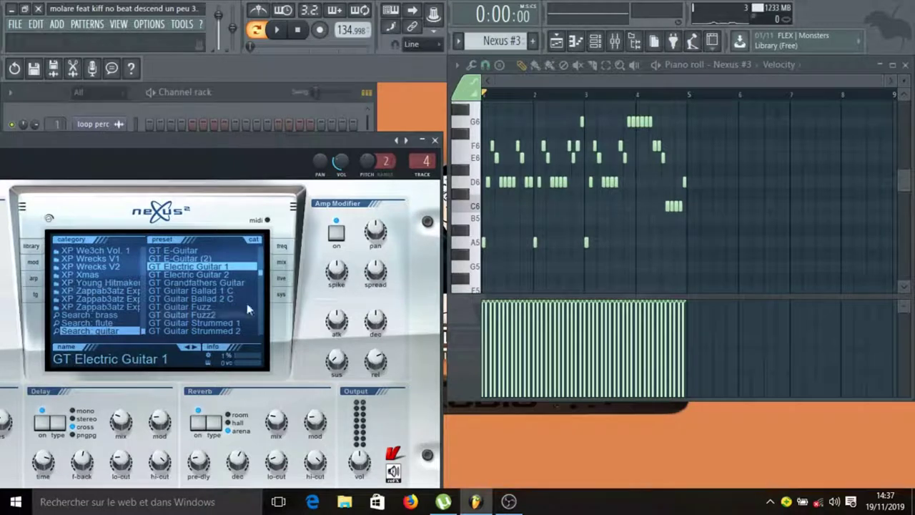
pyautogui.click(435, 140)
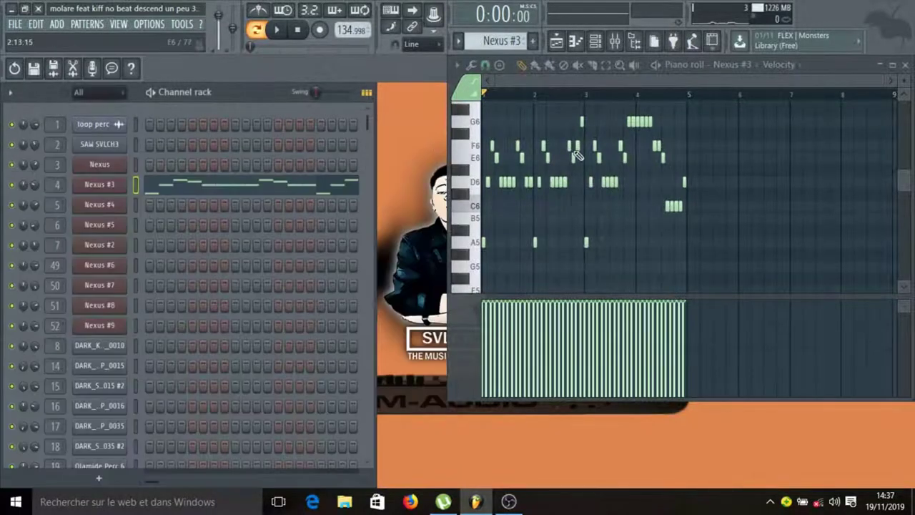
pyautogui.click(892, 65)
pyautogui.press('space')
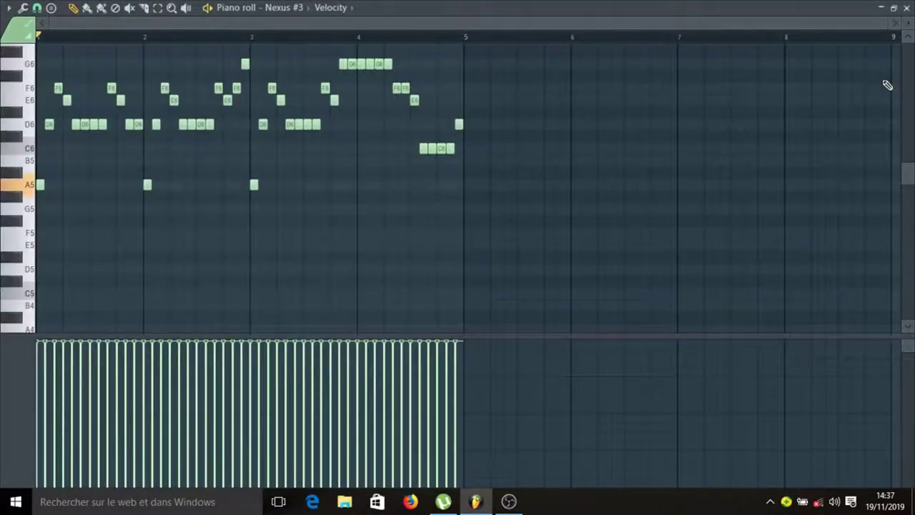
pyautogui.scroll(2, 887, 84)
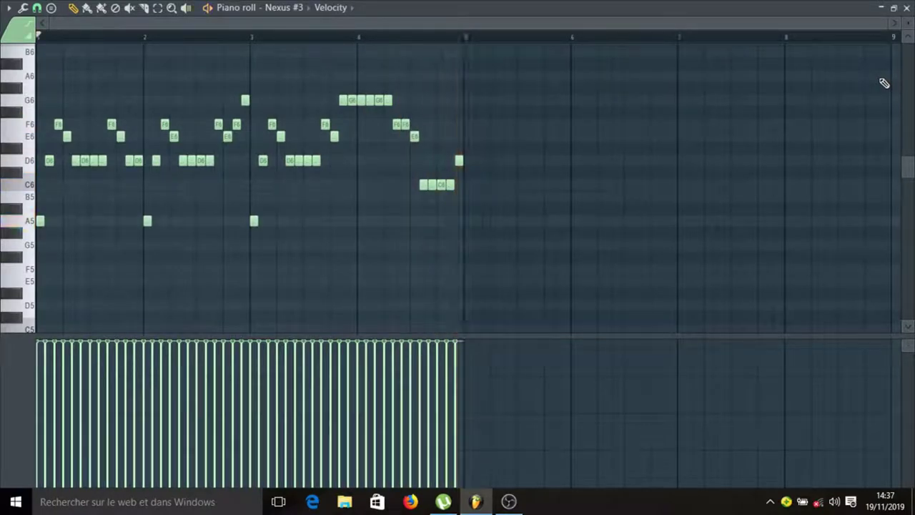
pyautogui.click(893, 7)
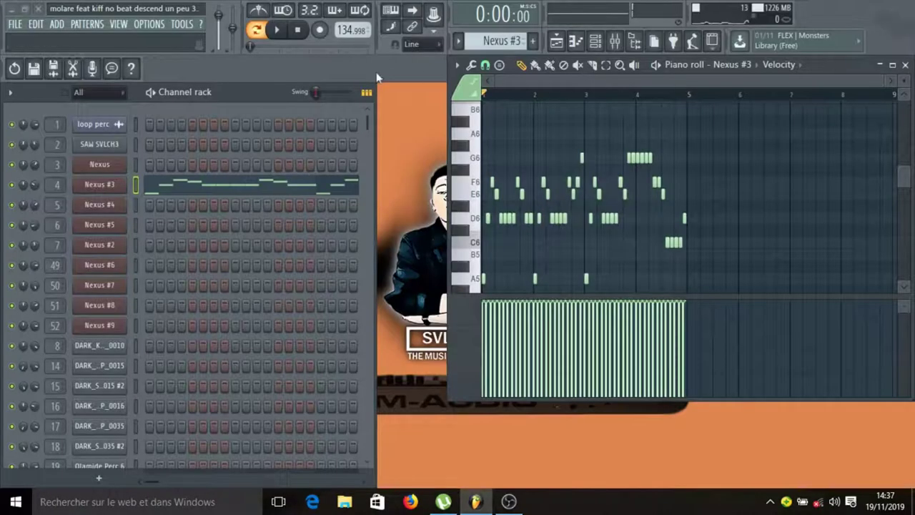
# Step: Show the Nexus #4 pattern's notes in the piano roll and check the preset loaded in its instrument
pyautogui.scroll(-1, 500, 41)
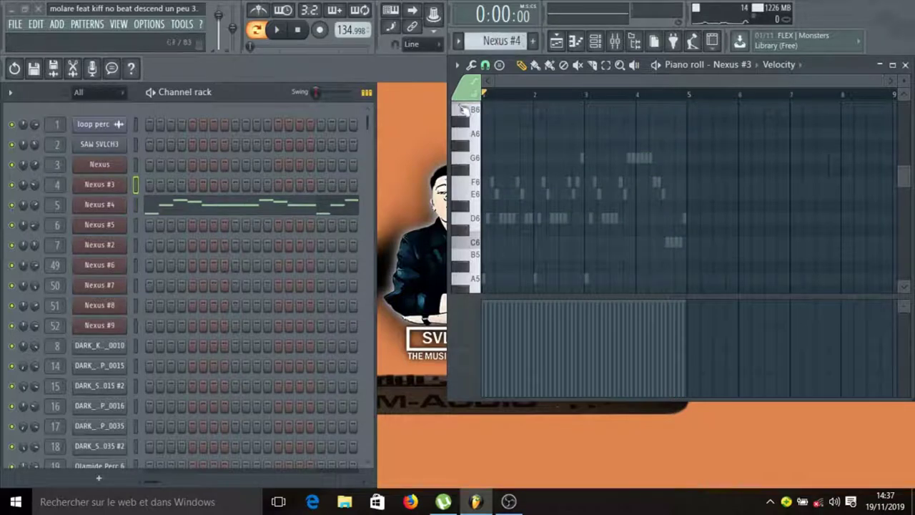
pyautogui.click(173, 209)
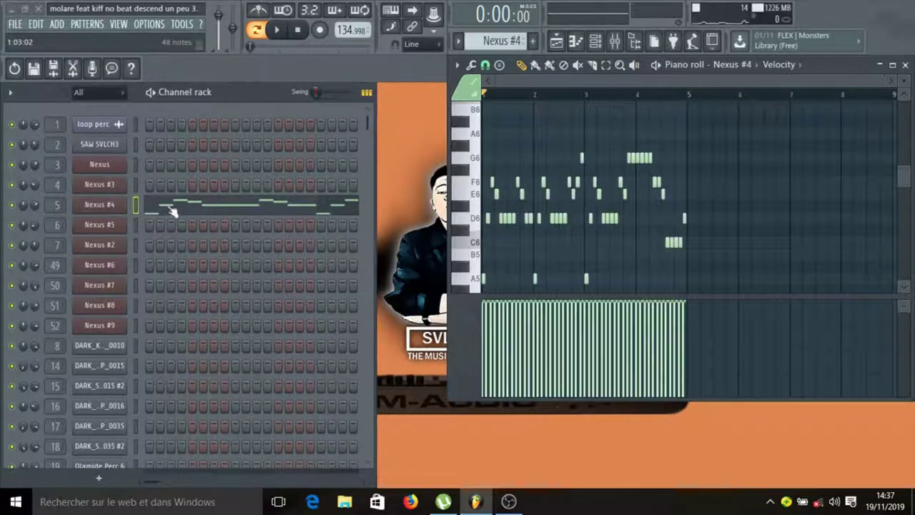
pyautogui.click(112, 204)
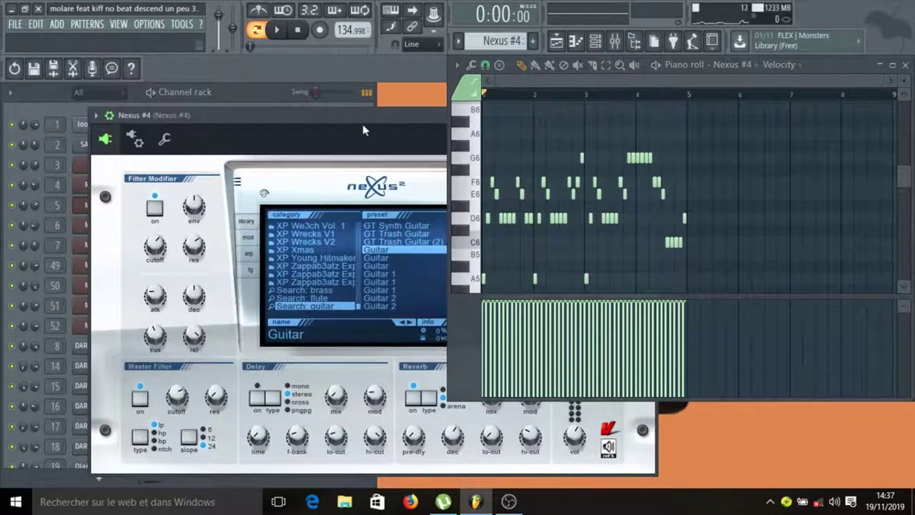
pyautogui.moveTo(354, 115); pyautogui.dragTo(255, 126)
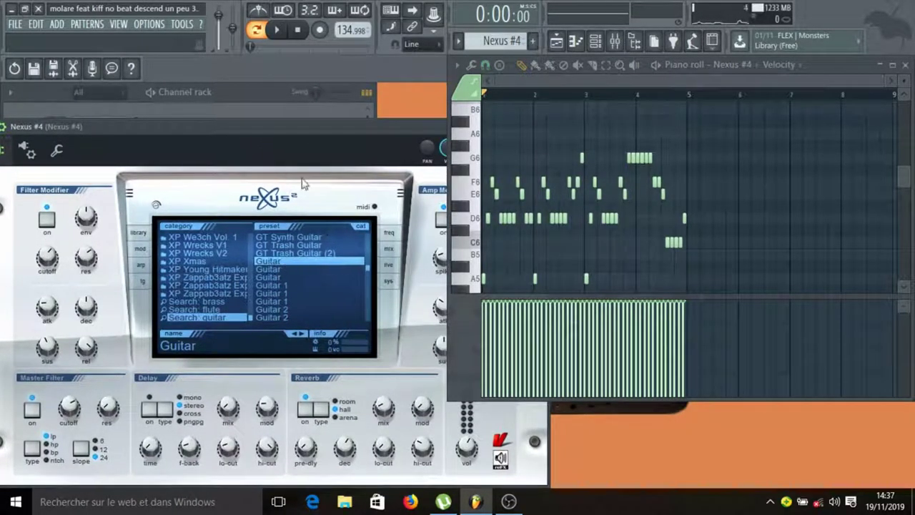
pyautogui.moveTo(328, 122); pyautogui.dragTo(226, 145)
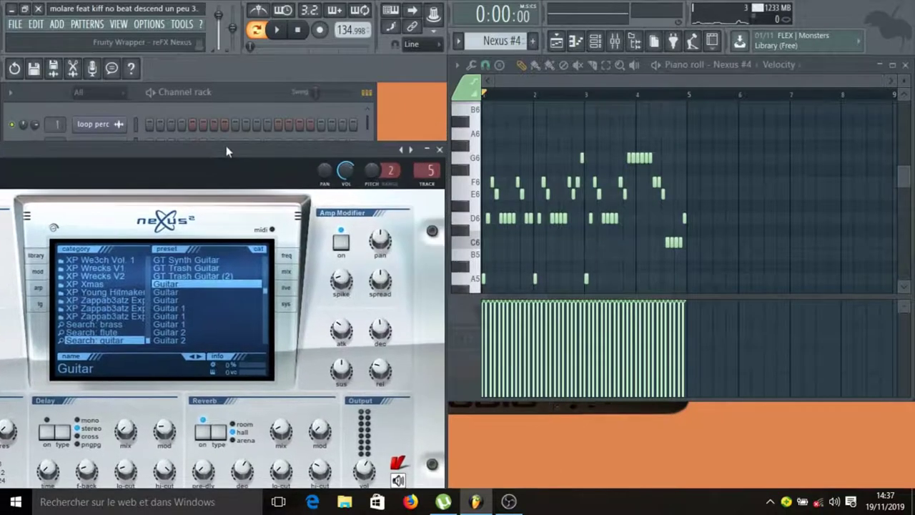
pyautogui.click(441, 151)
# Step: Play the Nexus #4 melody in the enlarged piano roll and restore the window size
pyautogui.click(892, 65)
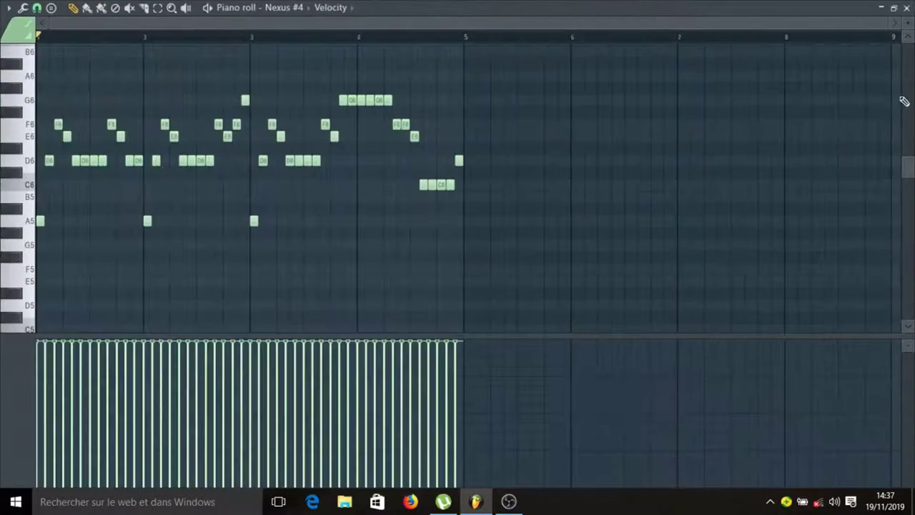
pyautogui.press('space')
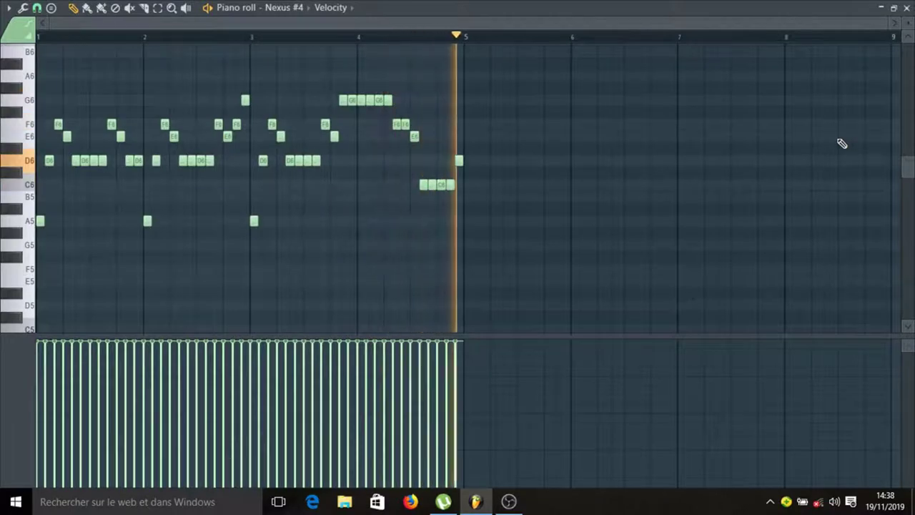
pyautogui.click(897, 9)
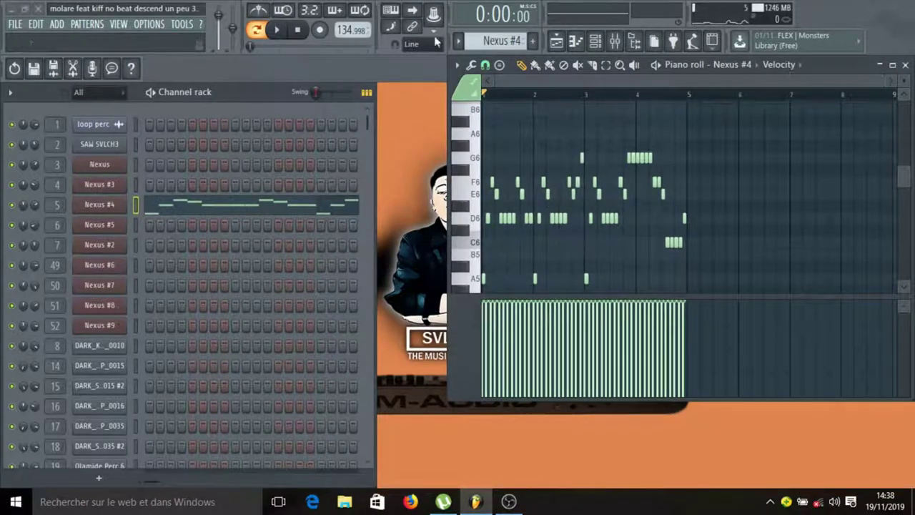
# Step: Play the soloed Nexus #3 and Nexus #4 tracks together in the playlist, and unmute all tracks when finished
pyautogui.scroll(1, 502, 41)
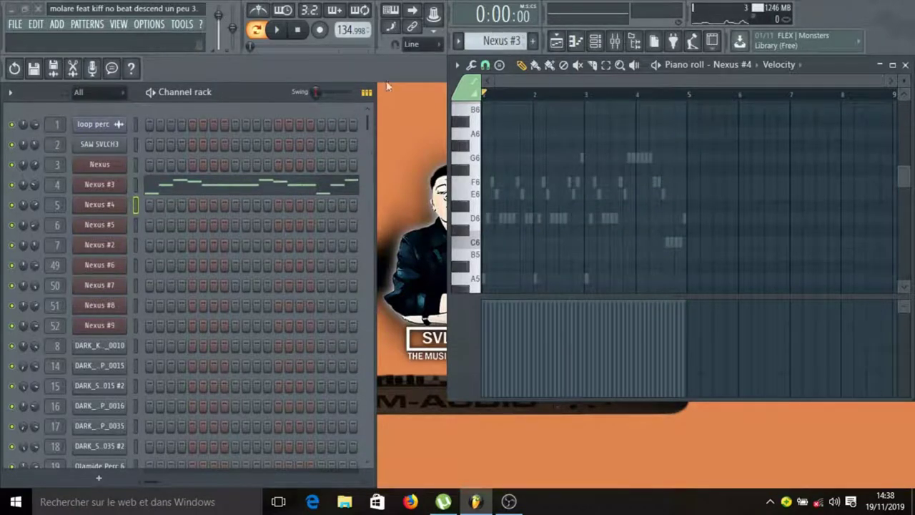
pyautogui.click(556, 41)
pyautogui.press('space')
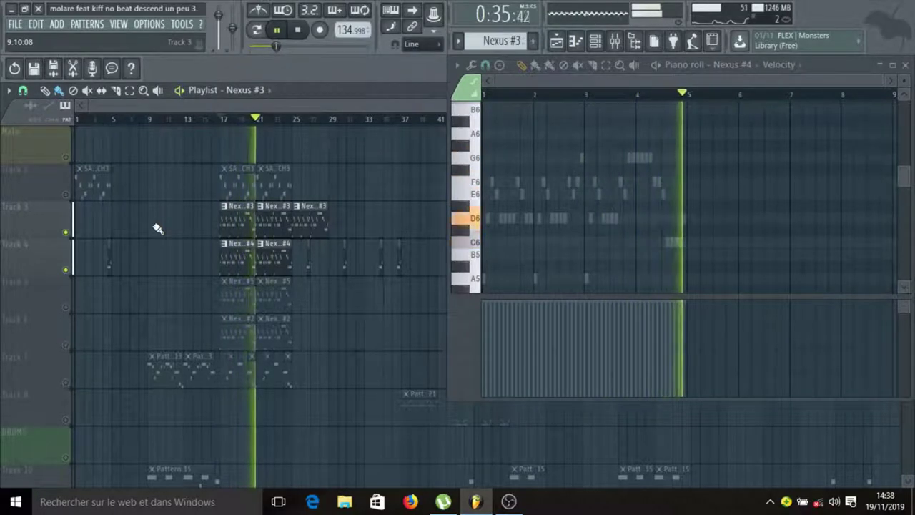
pyautogui.press('space')
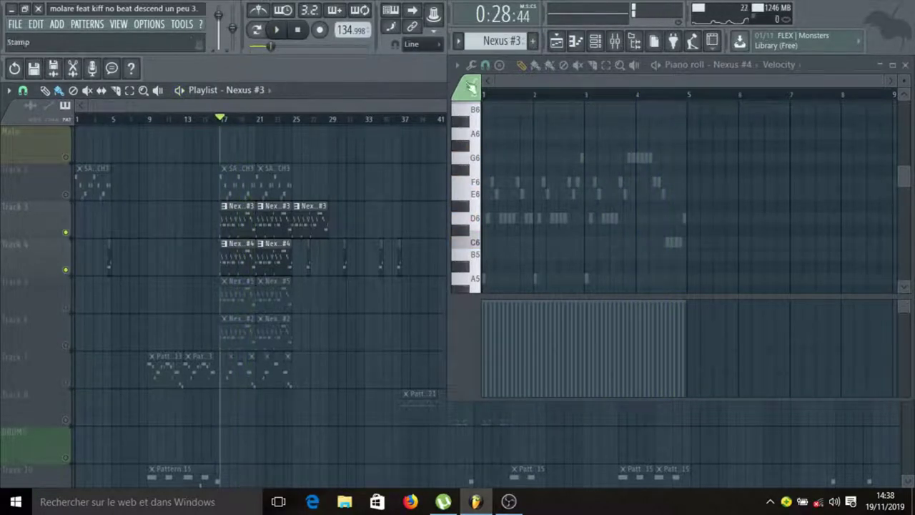
pyautogui.rightClick(72, 232)
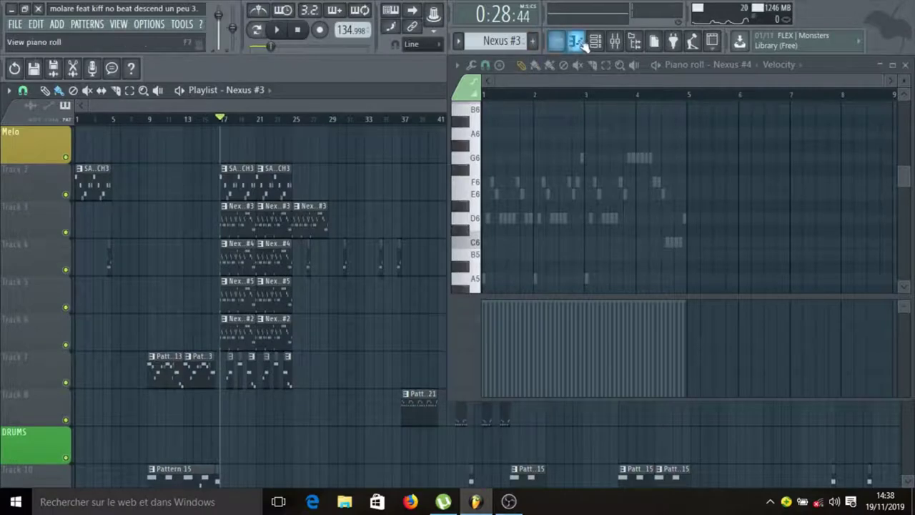
pyautogui.click(562, 41)
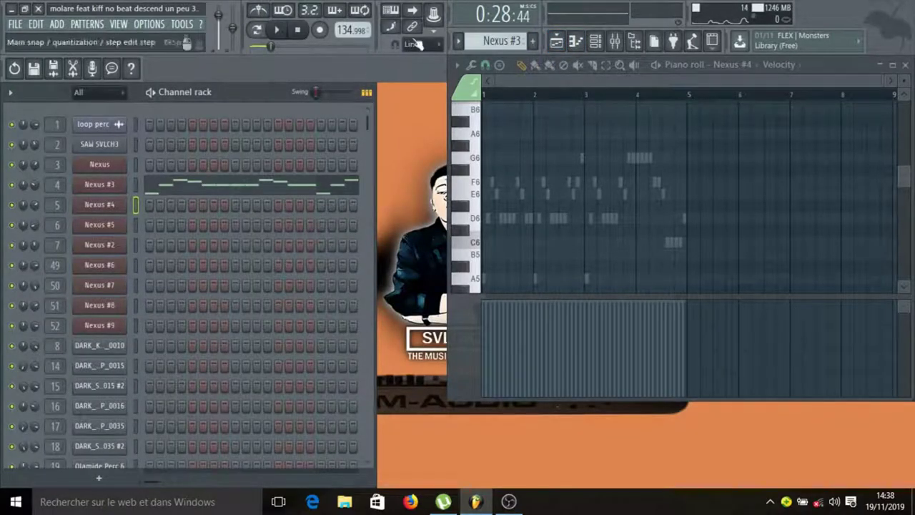
# Step: Show the Nexus #5 channel's notes in the piano roll and check the preset loaded in its instrument
pyautogui.click(346, 226)
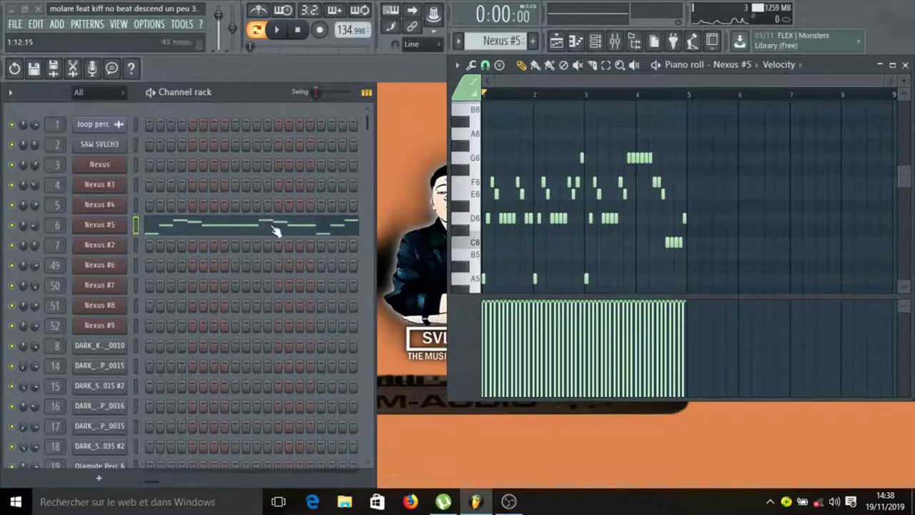
pyautogui.click(114, 226)
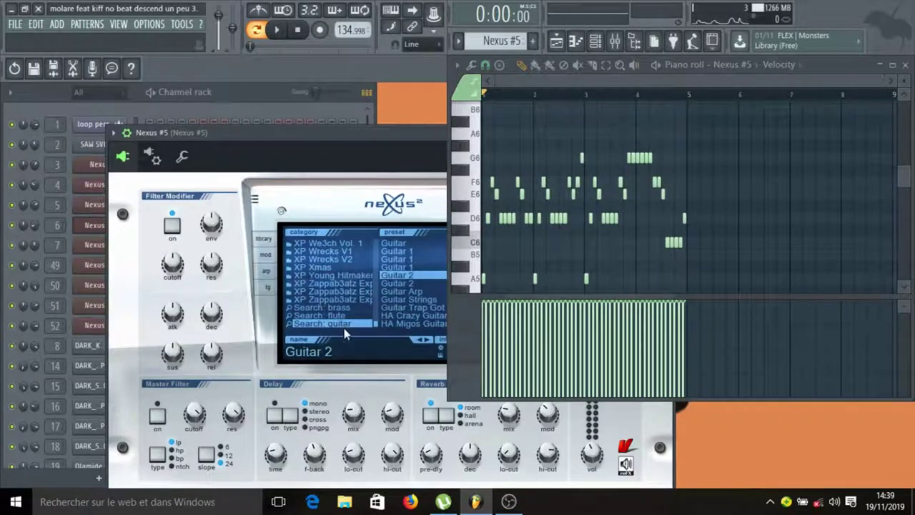
pyautogui.moveTo(393, 134); pyautogui.dragTo(169, 143)
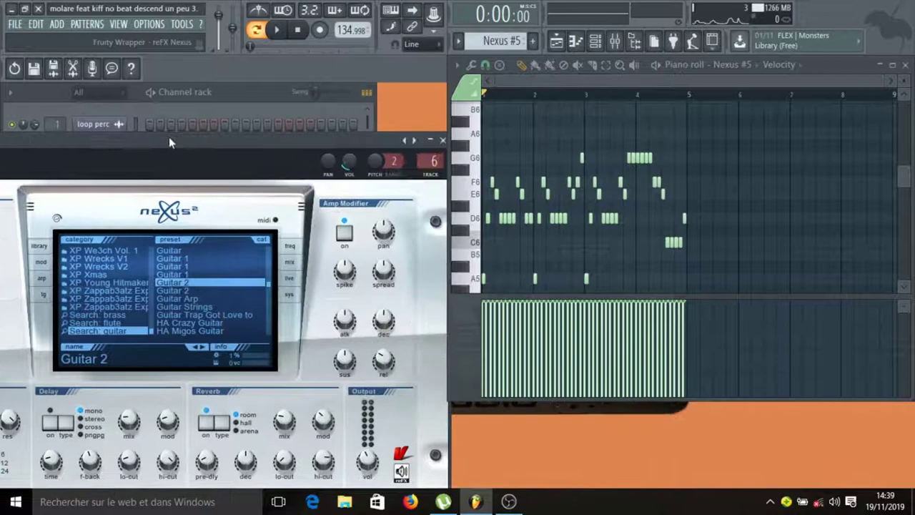
pyautogui.click(442, 140)
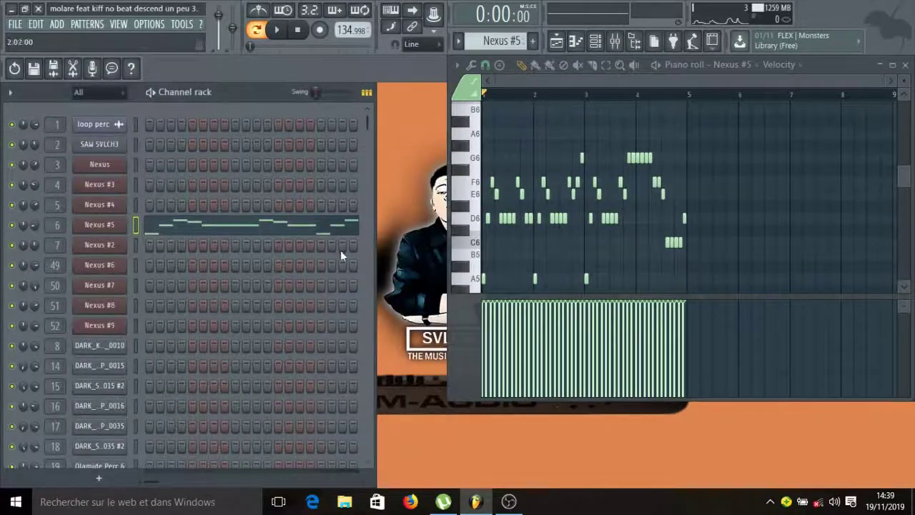
# Step: Play the Nexus #5 melody in the enlarged piano roll and restore the window size
pyautogui.click(892, 64)
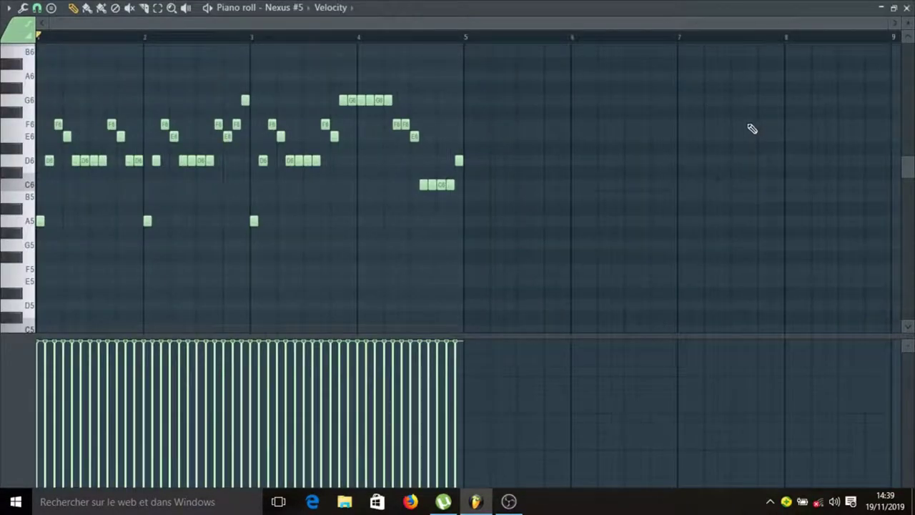
pyautogui.press('space')
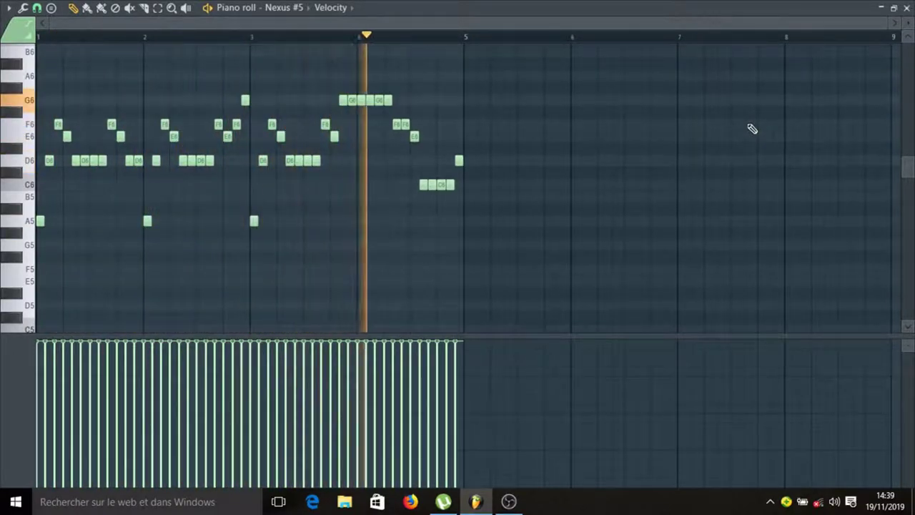
pyautogui.press('space')
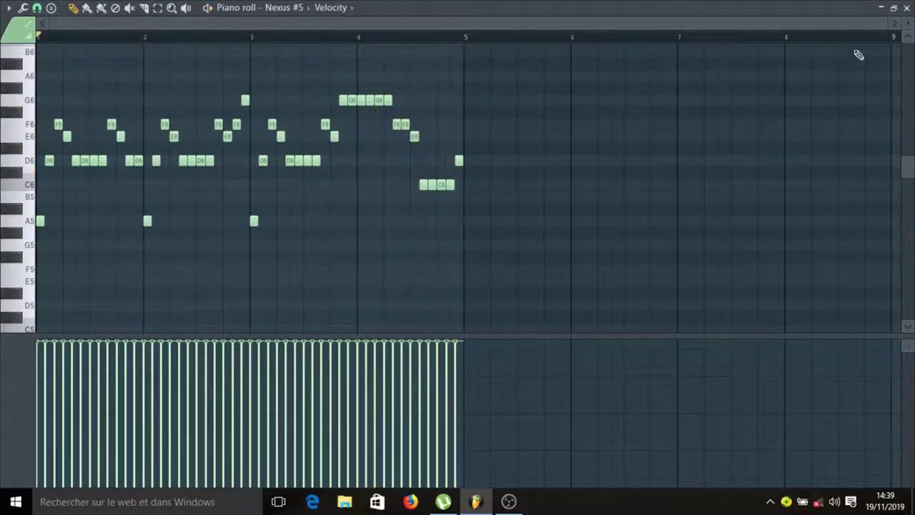
pyautogui.click(894, 7)
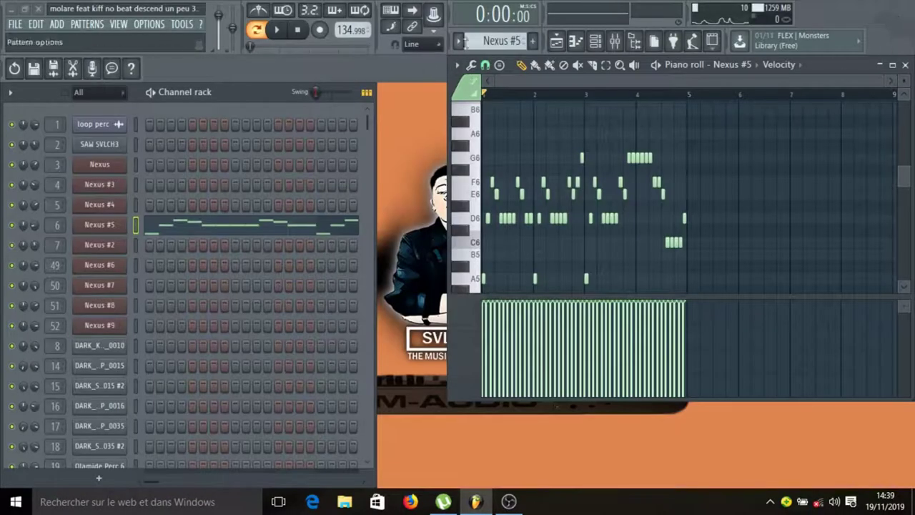
# Step: Show the Nexus #2 pattern's notes in the piano roll and check the preset loaded in its instrument
pyautogui.scroll(-1, 485, 41)
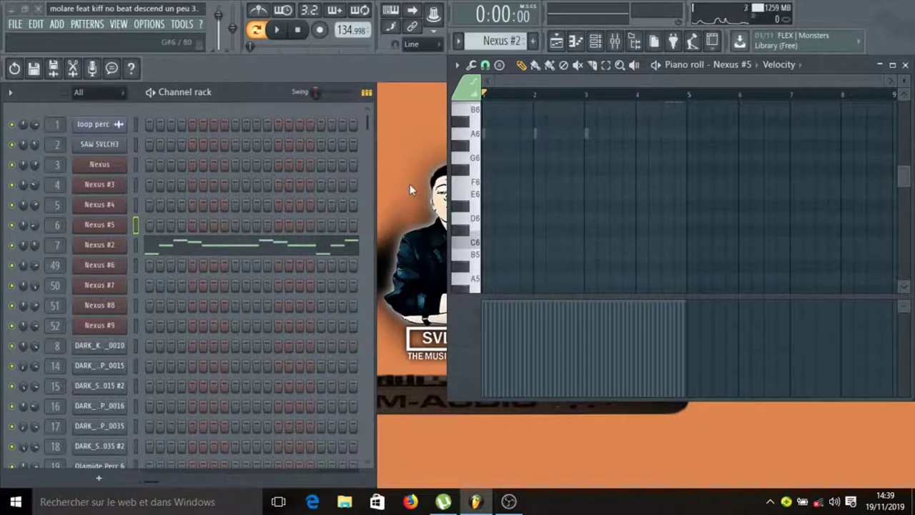
pyautogui.click(330, 249)
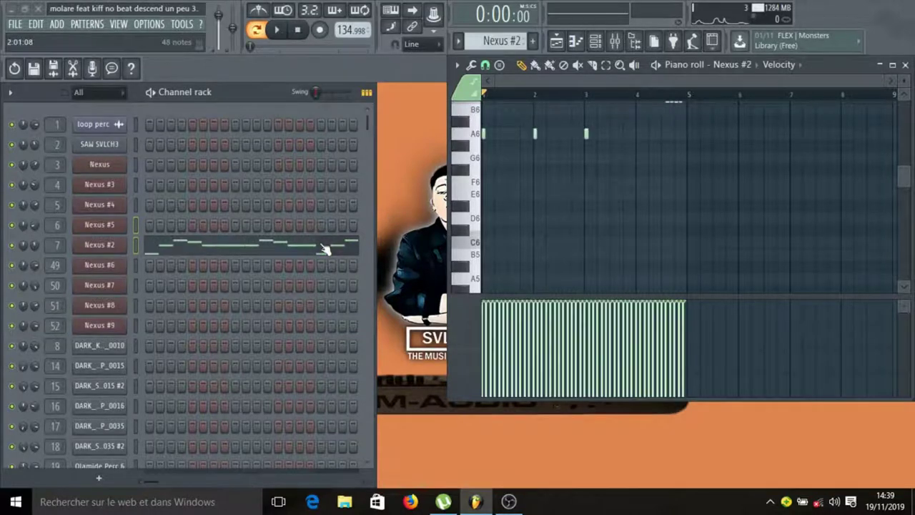
pyautogui.click(118, 245)
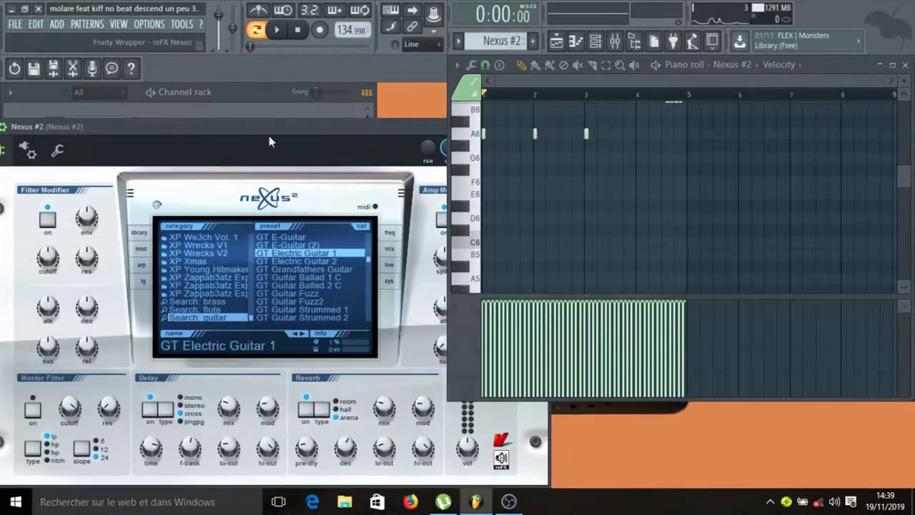
pyautogui.moveTo(284, 133); pyautogui.dragTo(204, 132)
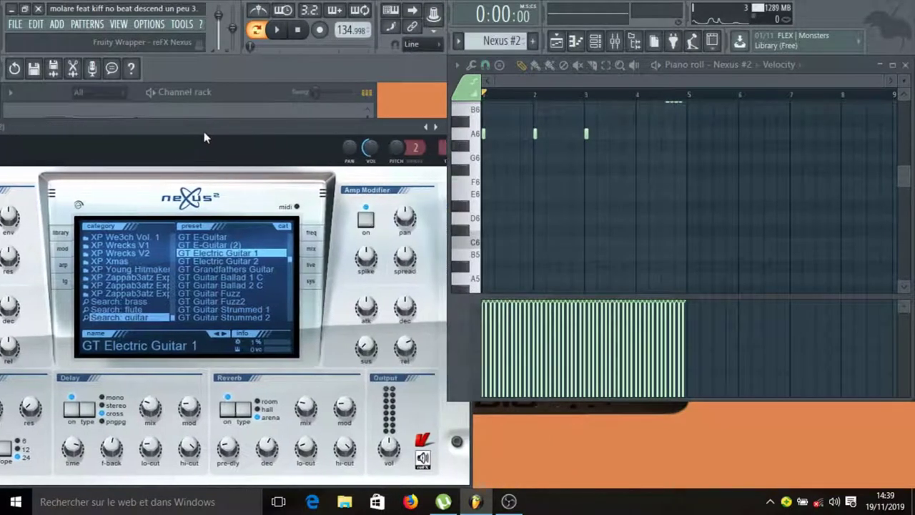
pyautogui.moveTo(339, 131); pyautogui.dragTo(255, 131)
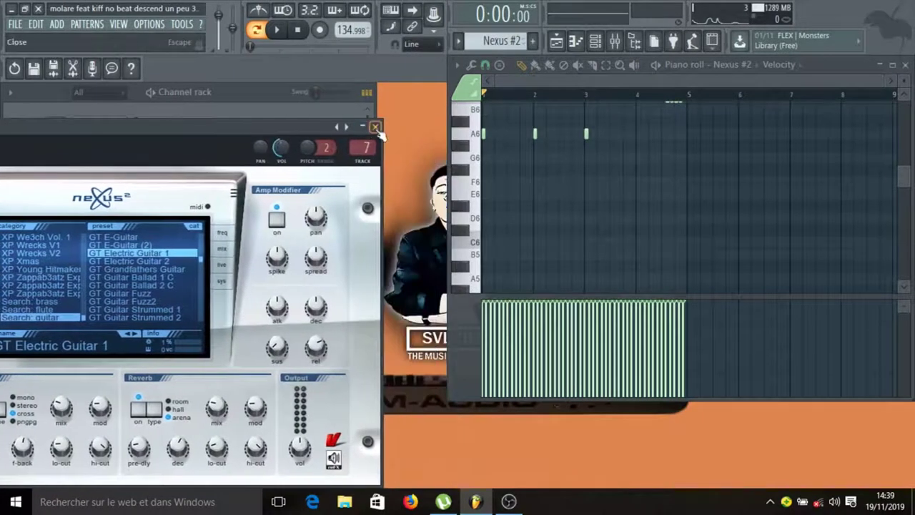
pyautogui.click(375, 127)
pyautogui.scroll(2, 584, 163)
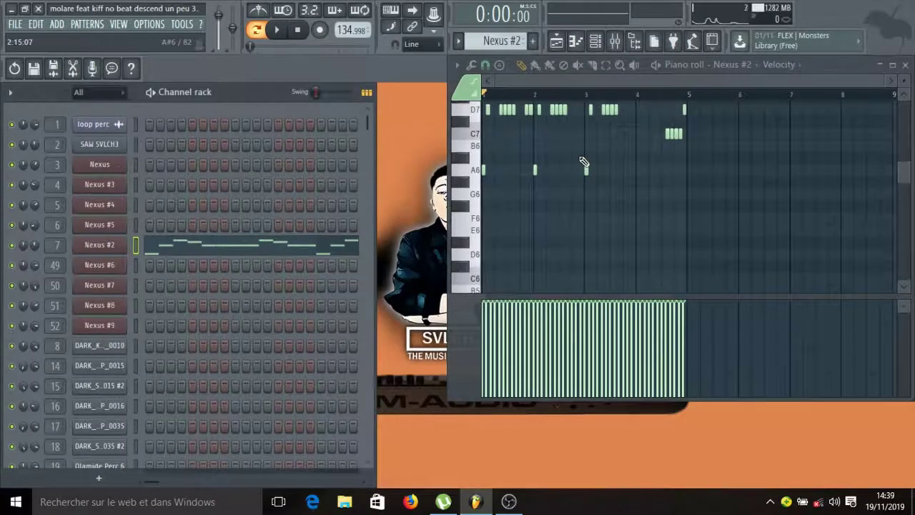
# Step: Play the Nexus #2 melody in the enlarged piano roll and restore the window size
pyautogui.click(893, 64)
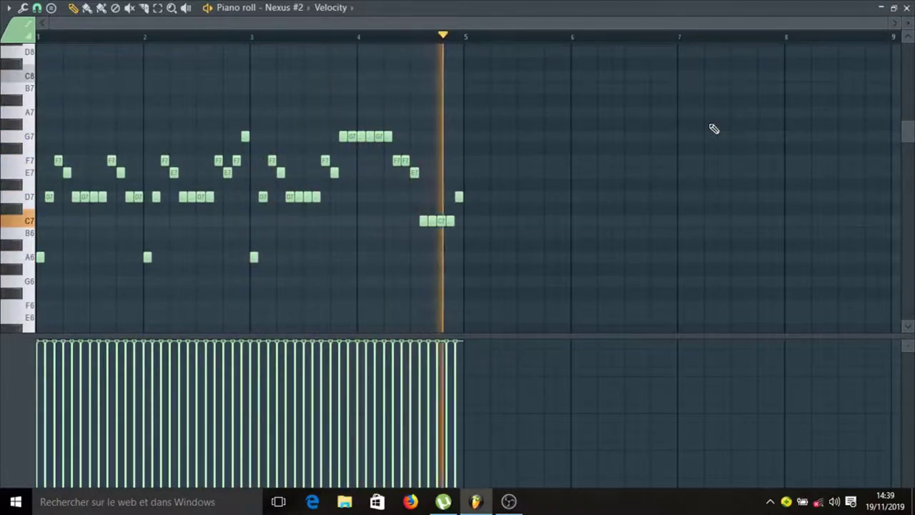
pyautogui.press('space')
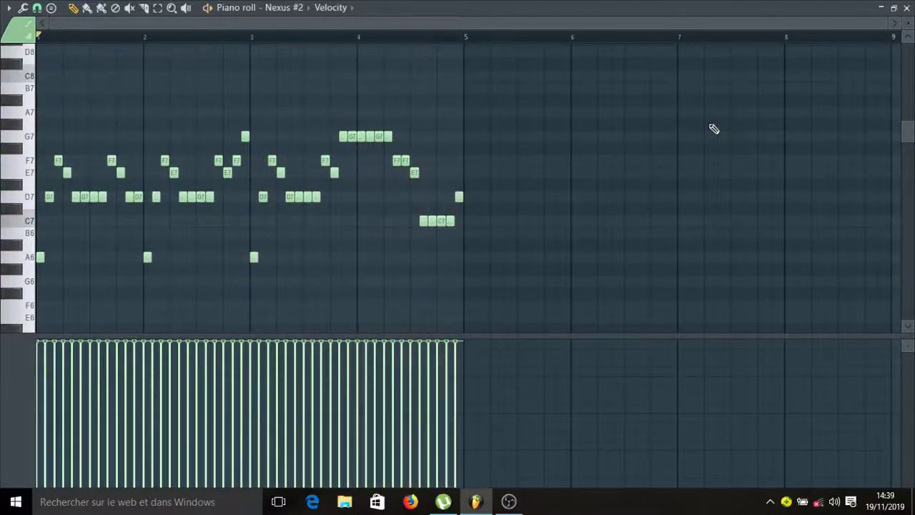
pyautogui.click(900, 7)
# Step: Show the Nexus #6 channel's notes from Pattern 13 in the piano roll and check the preset loaded in its instrument
pyautogui.click(152, 260)
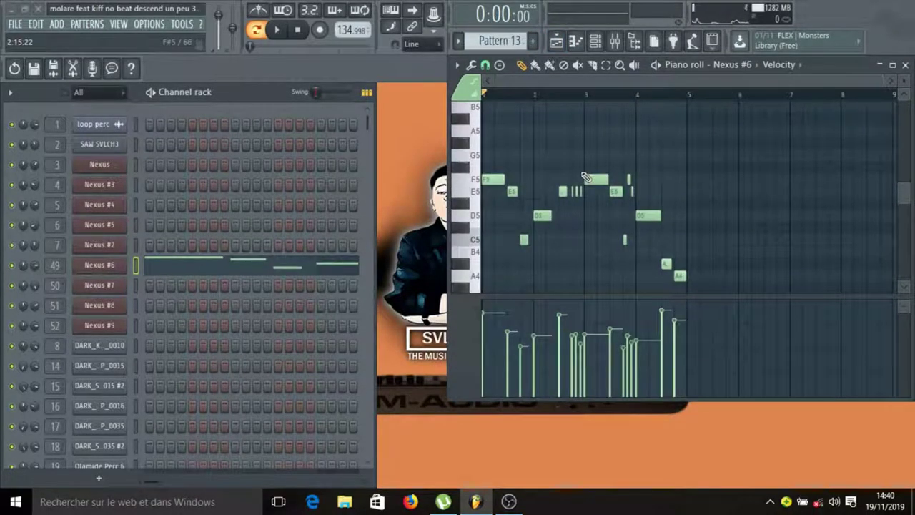
pyautogui.click(100, 265)
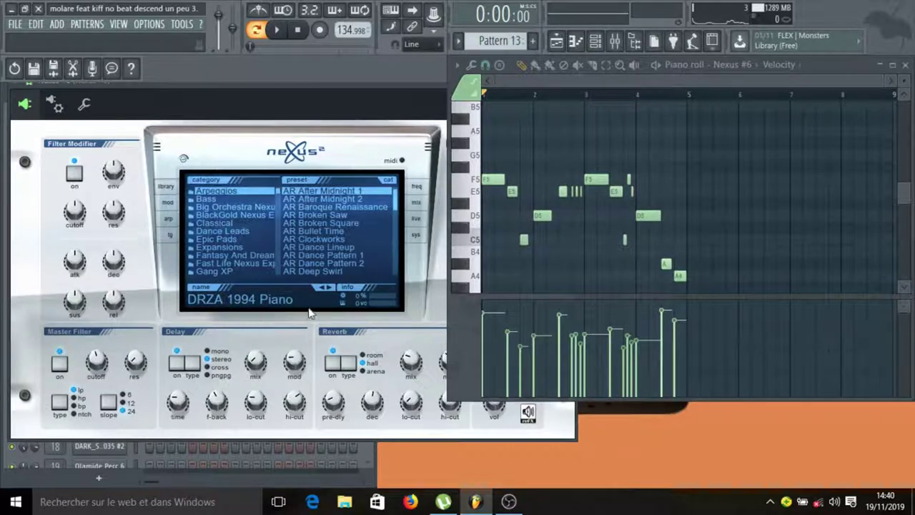
pyautogui.moveTo(364, 85); pyautogui.dragTo(176, 131)
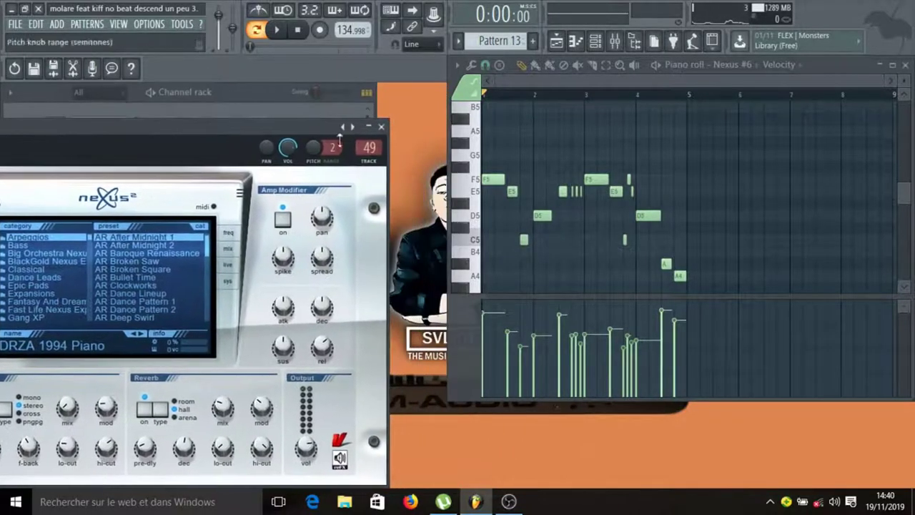
pyautogui.click(383, 127)
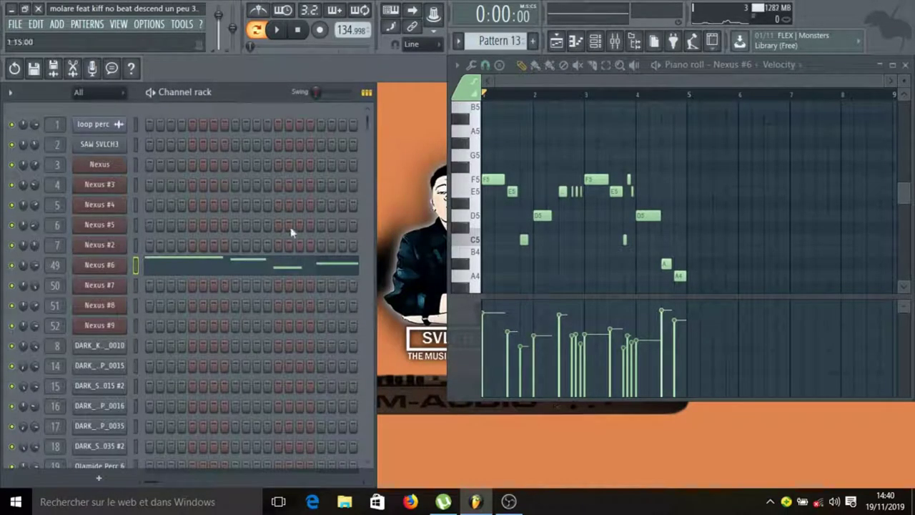
# Step: Play the Nexus #6 melody in the enlarged piano roll, stopping playback and restoring the window when finished
pyautogui.click(899, 69)
pyautogui.press('space')
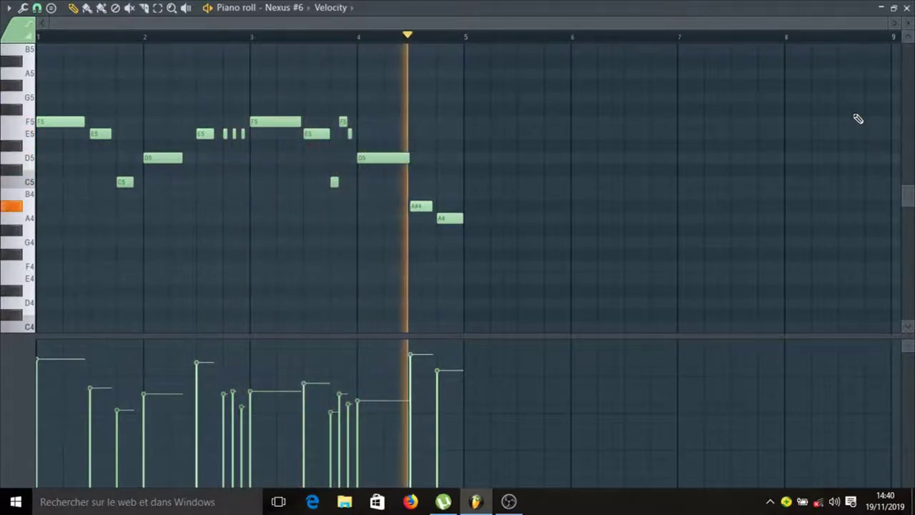
pyautogui.press('space')
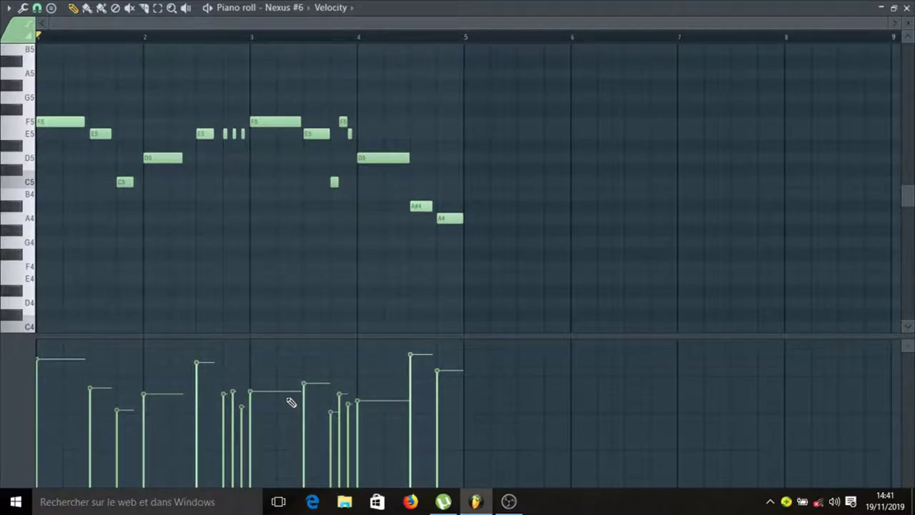
pyautogui.hotkey('alt', 'r')
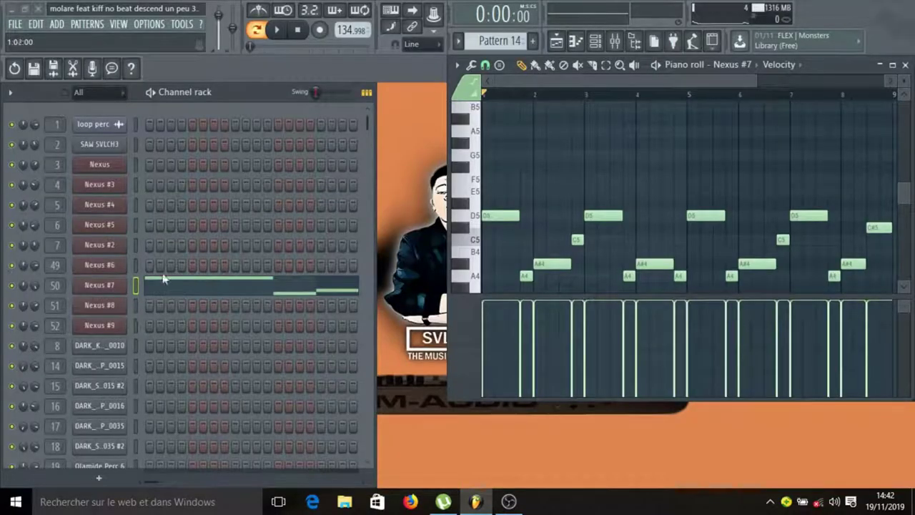
# Step: Check the preset loaded in the Nexus #7 channel and play its Pattern 14 melody in the enlarged piano roll
pyautogui.click(109, 289)
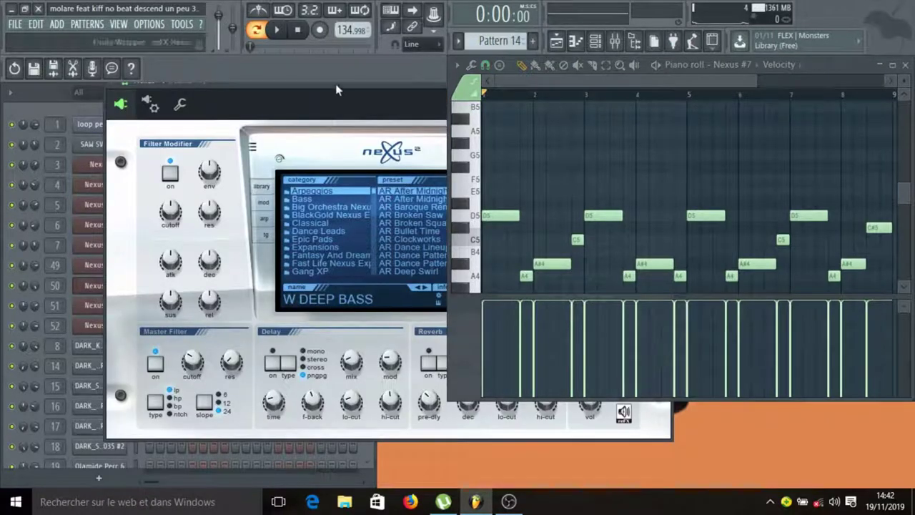
pyautogui.moveTo(333, 92); pyautogui.dragTo(251, 153)
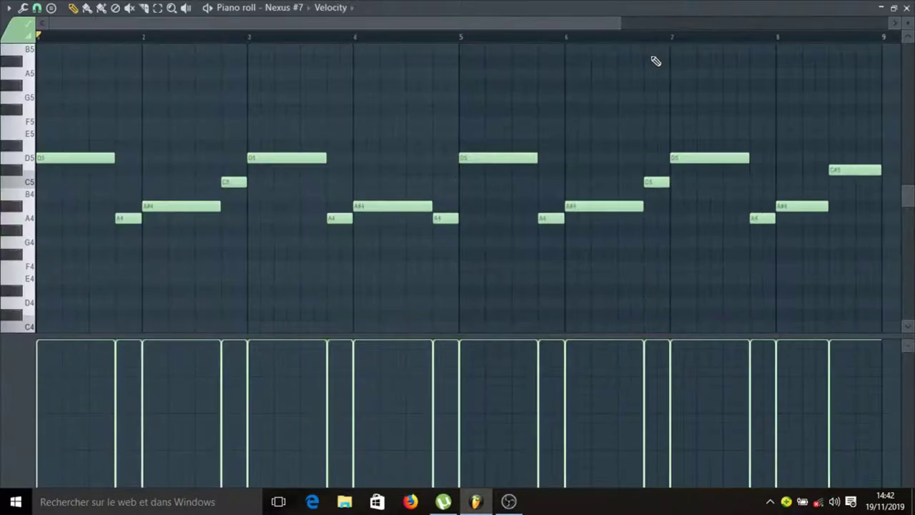
pyautogui.press('space')
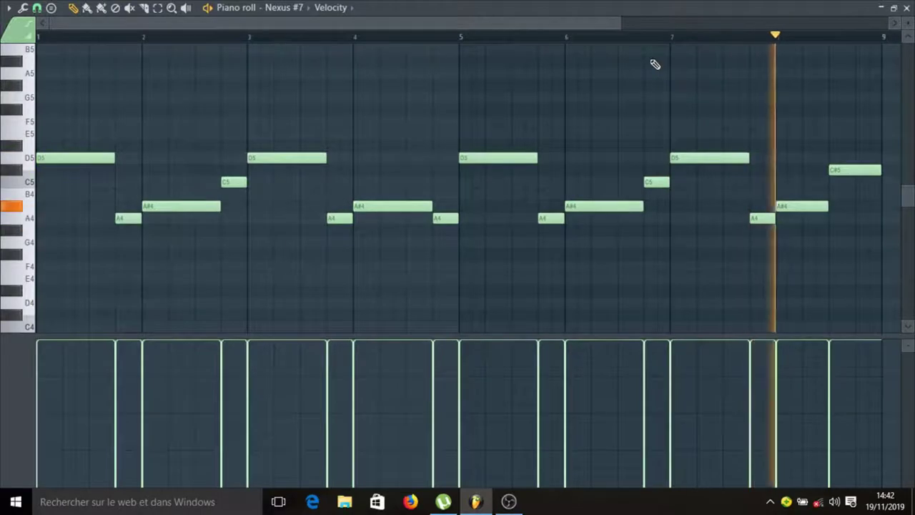
pyautogui.press('space')
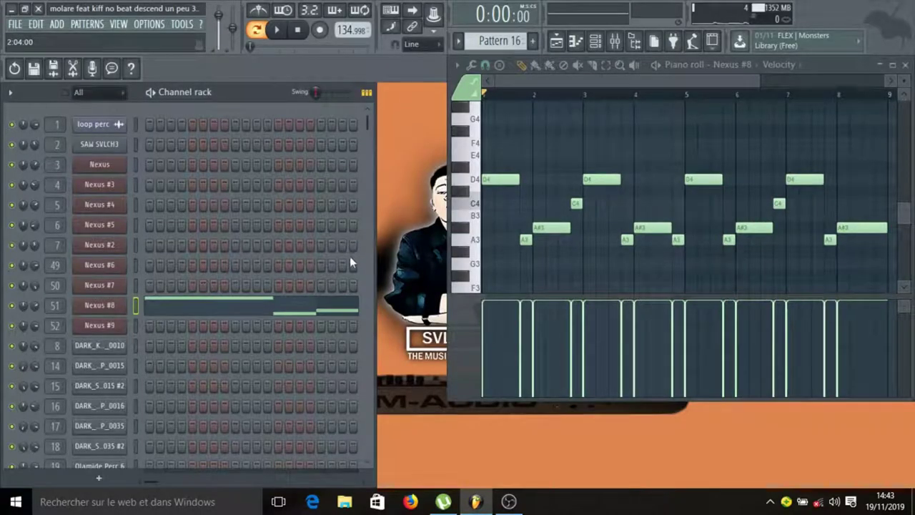
# Step: Check the preset loaded in the Nexus #8 channel's instrument for Pattern 16, and close the instrument window
pyautogui.click(104, 310)
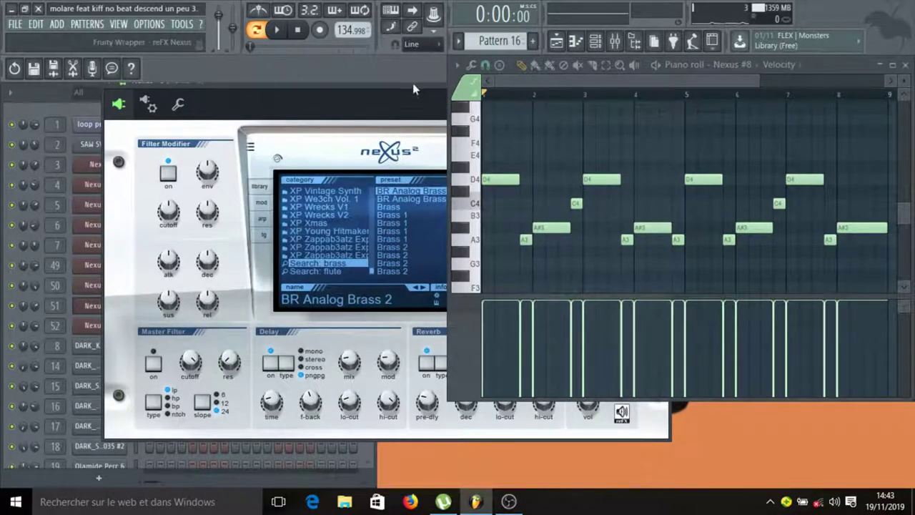
pyautogui.moveTo(412, 83); pyautogui.dragTo(171, 130)
pyautogui.click(424, 127)
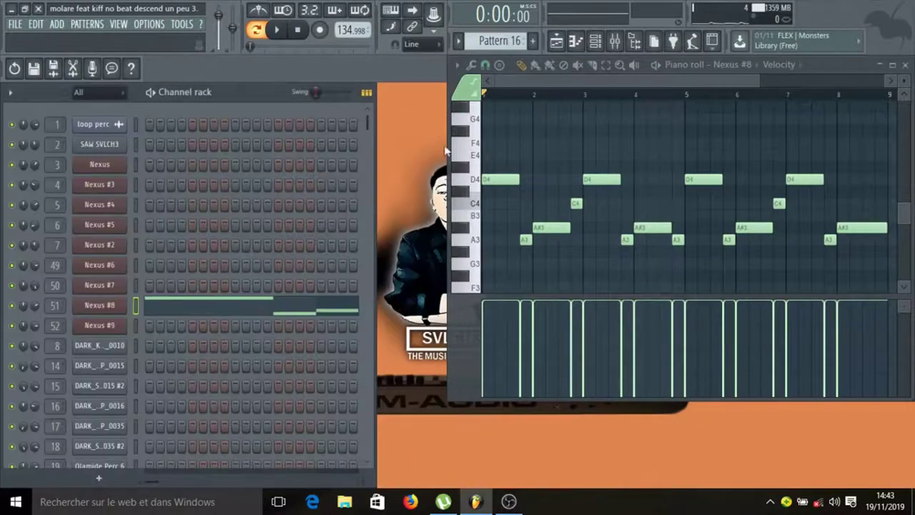
# Step: Play the Nexus #8 melody in the enlarged piano roll and restore the window size
pyautogui.click(893, 64)
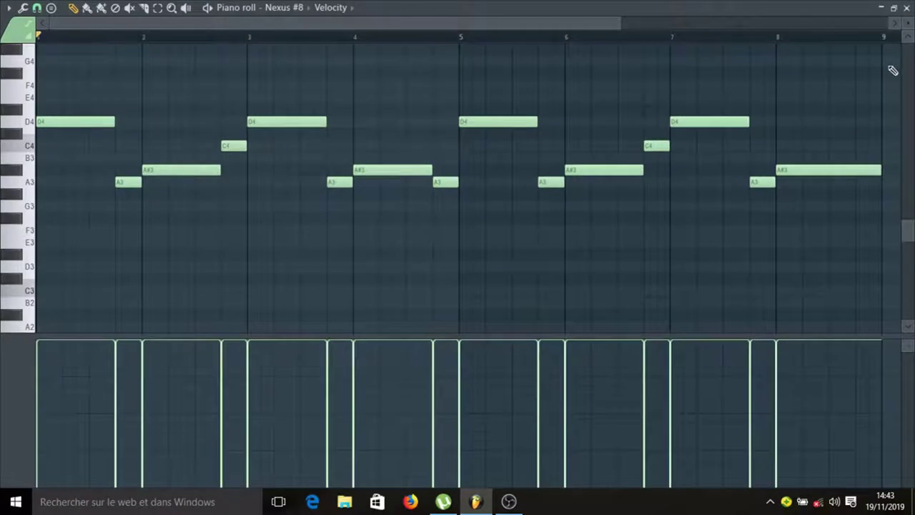
pyautogui.press('space')
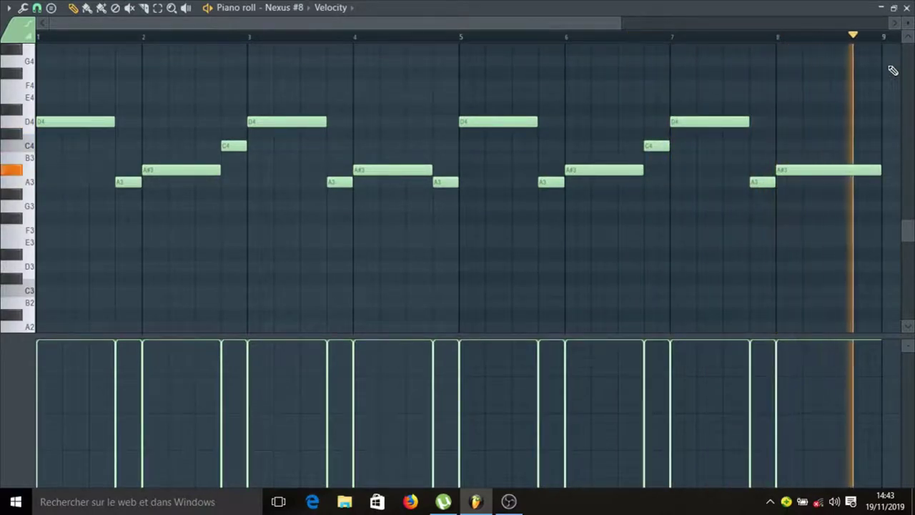
pyautogui.press('space')
pyautogui.click(893, 7)
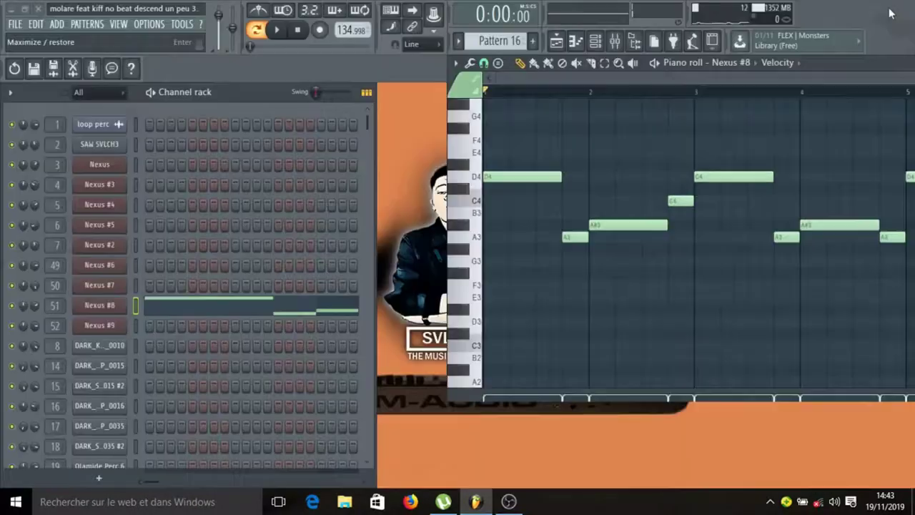
# Step: Show the Nexus #9 channel's notes from Pattern 21 in the piano roll and check the preset loaded in its instrument
pyautogui.click(331, 327)
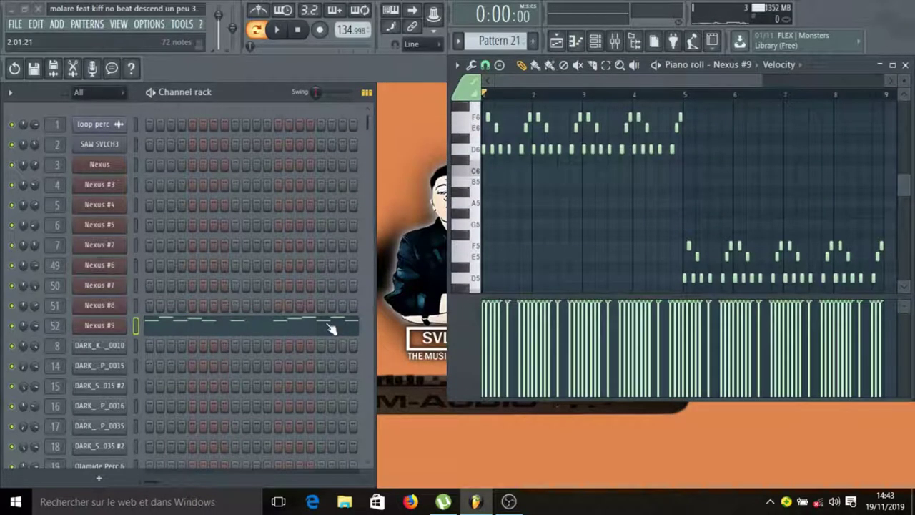
pyautogui.click(100, 326)
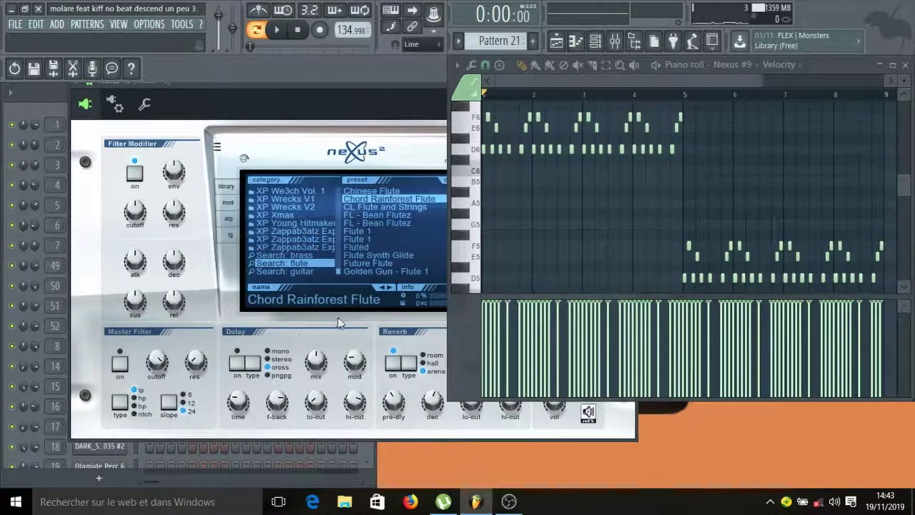
pyautogui.moveTo(381, 84); pyautogui.dragTo(220, 151)
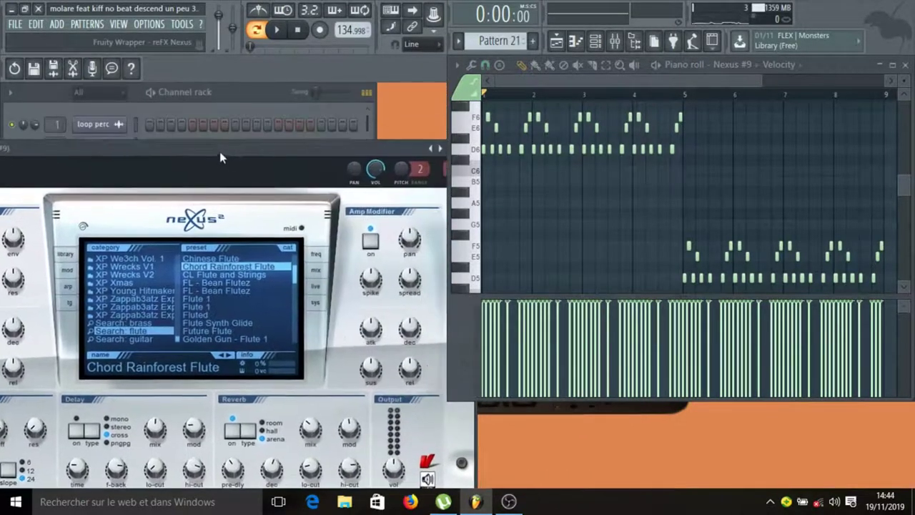
pyautogui.moveTo(399, 152); pyautogui.dragTo(338, 152)
pyautogui.click(397, 149)
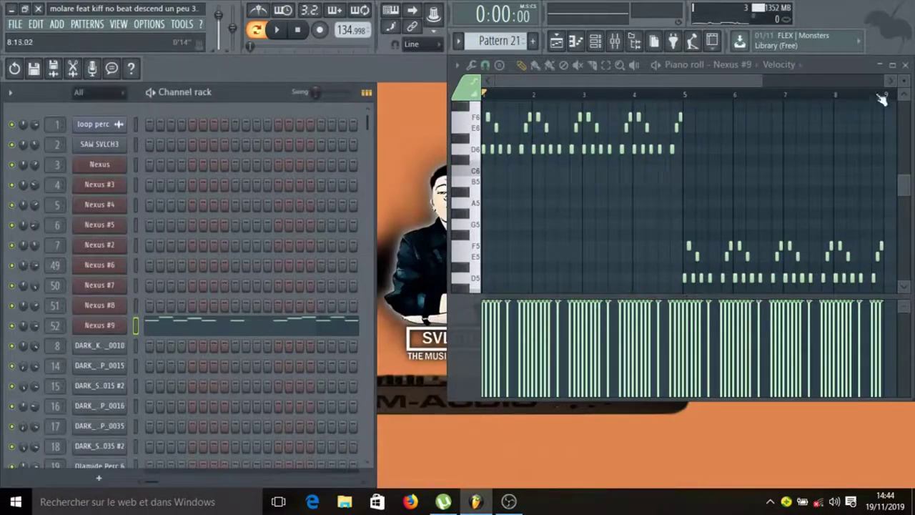
# Step: Play the Nexus #9 melody in the enlarged piano roll and restore the window size
pyautogui.click(892, 64)
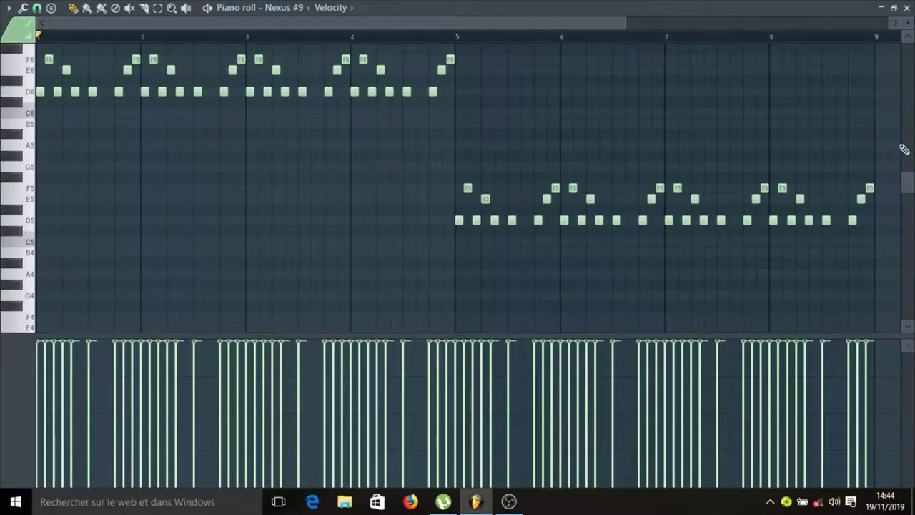
pyautogui.press('space')
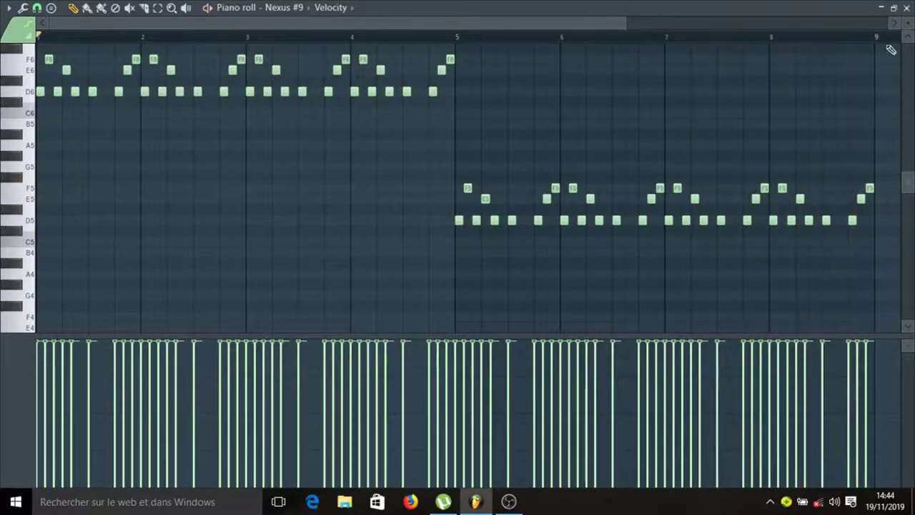
pyautogui.click(894, 8)
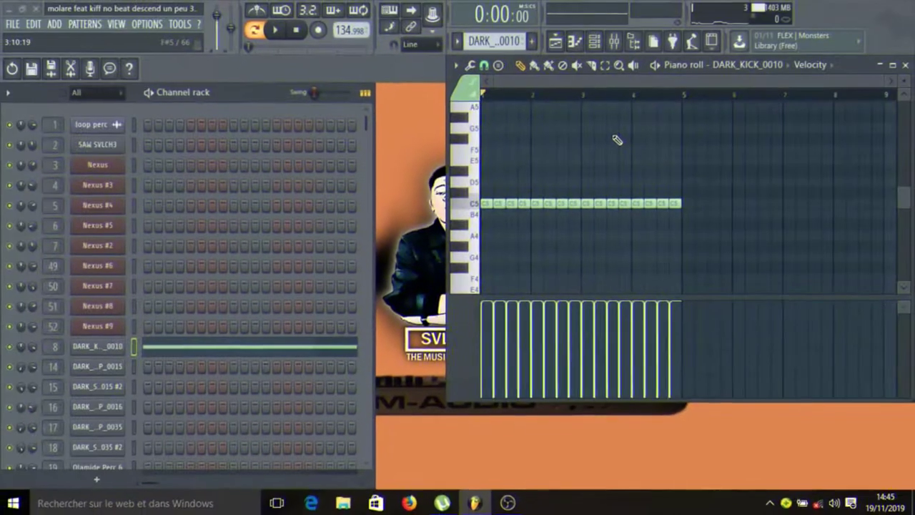
# Step: Check the sample settings of the DARK_KICK_0010 channel and play its kick pattern
pyautogui.click(110, 349)
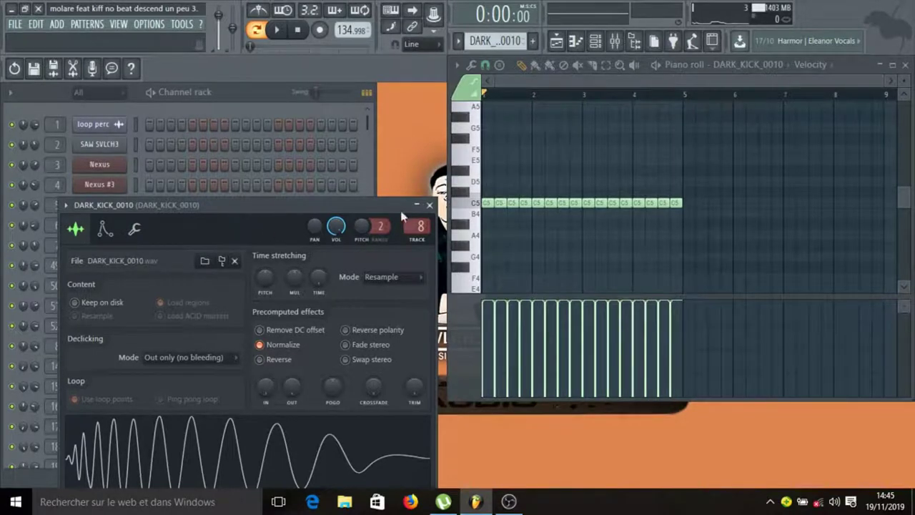
pyautogui.click(430, 205)
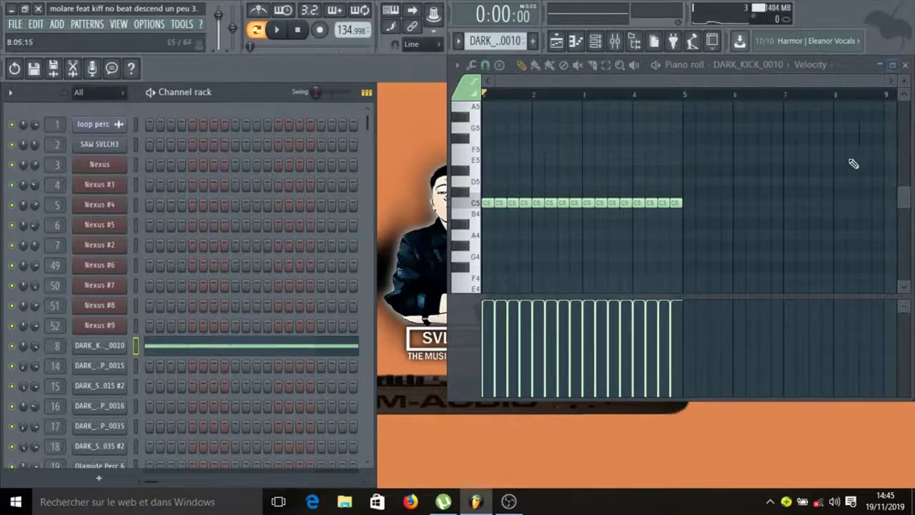
pyautogui.press('space')
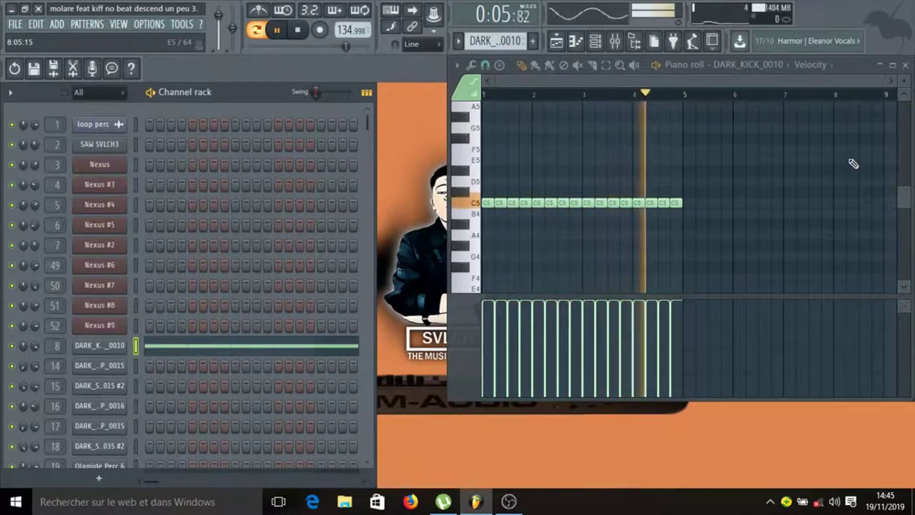
pyautogui.press('space')
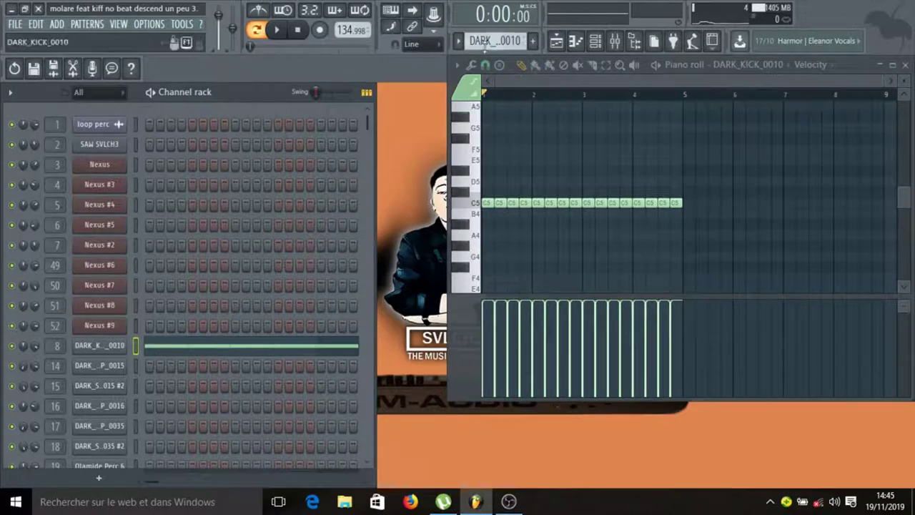
# Step: Switch to Pattern 20 and play the second DARK_KICK_0010 kick pattern
pyautogui.scroll(-3, 484, 44)
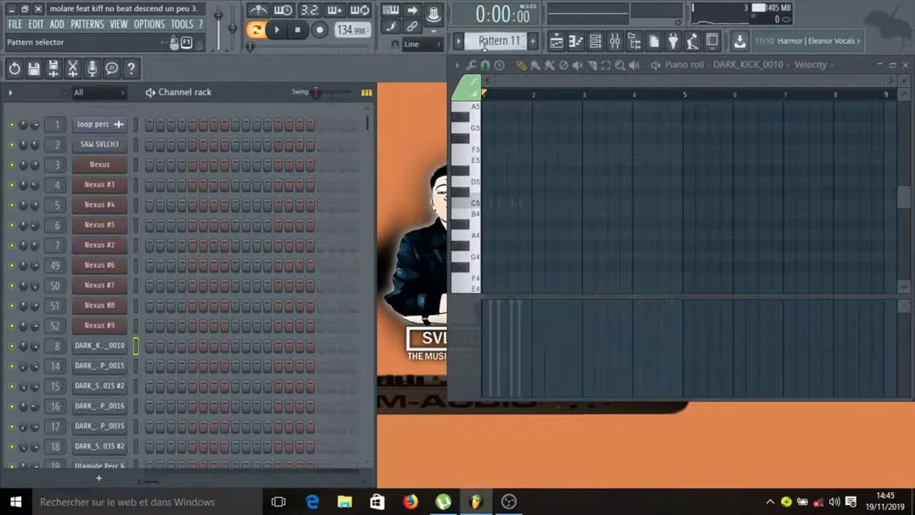
pyautogui.scroll(-8, 484, 43)
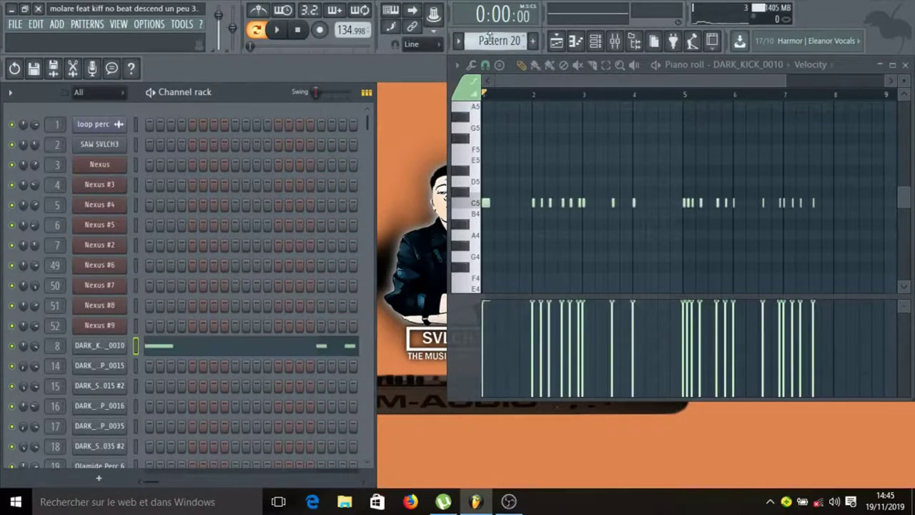
pyautogui.scroll(3, 490, 40)
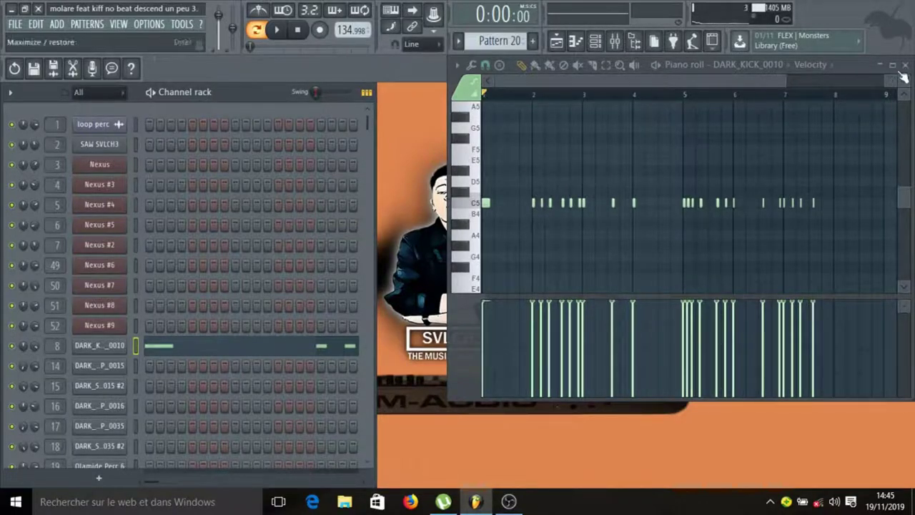
pyautogui.press('space')
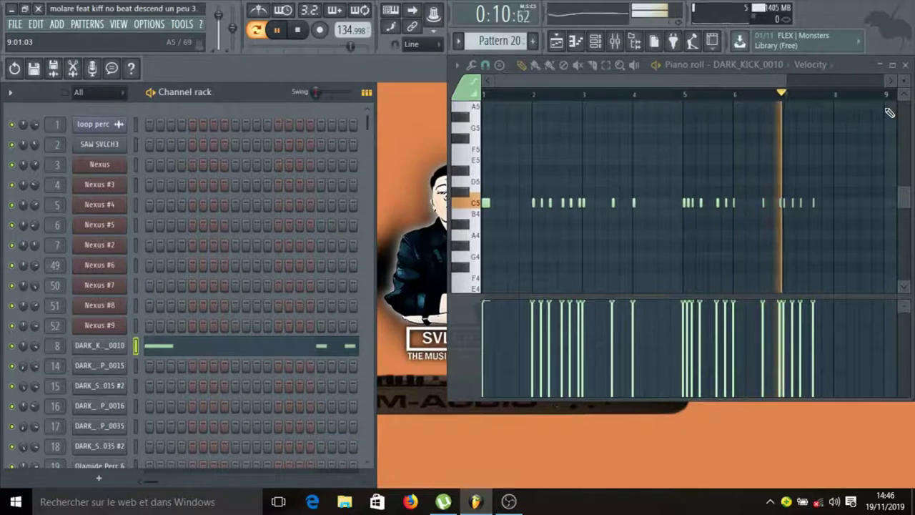
pyautogui.press('space')
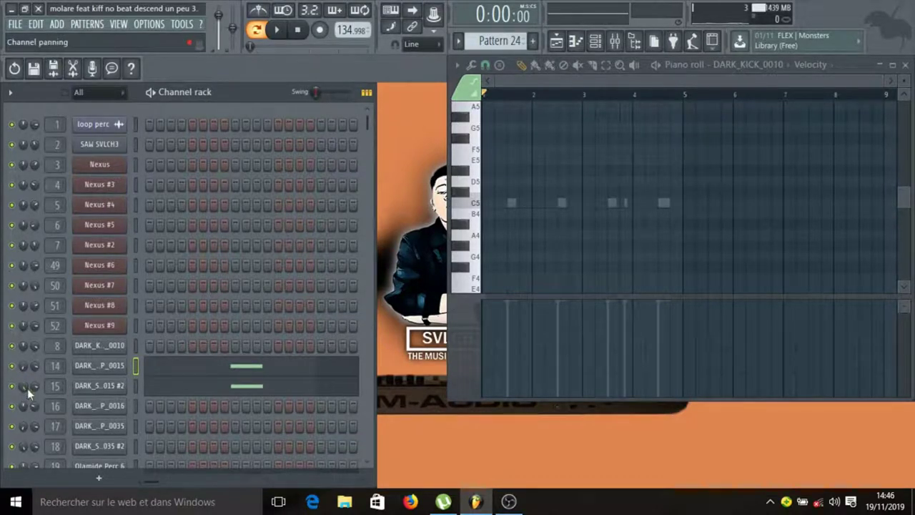
# Step: Show the notes of the DARK_SNR&CLP channel ending in 0015 from Pattern 24 in the piano roll and play them
pyautogui.click(173, 373)
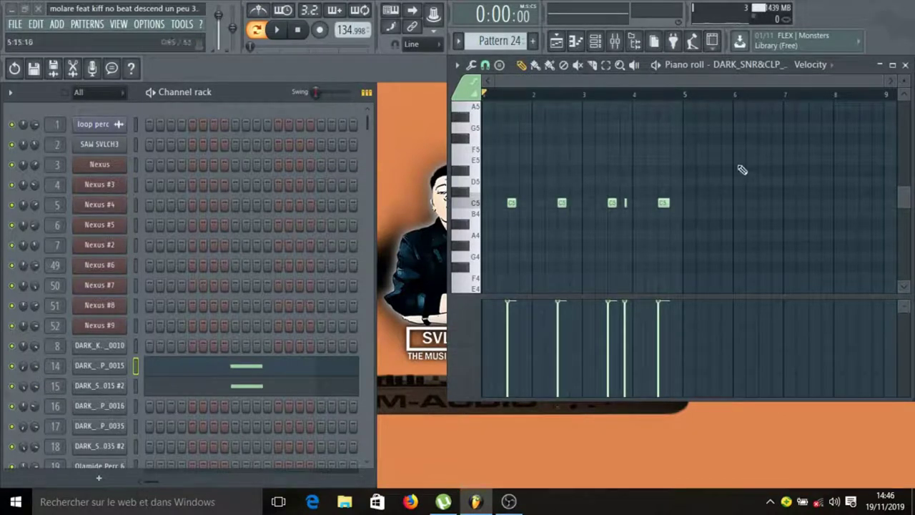
pyautogui.press('space')
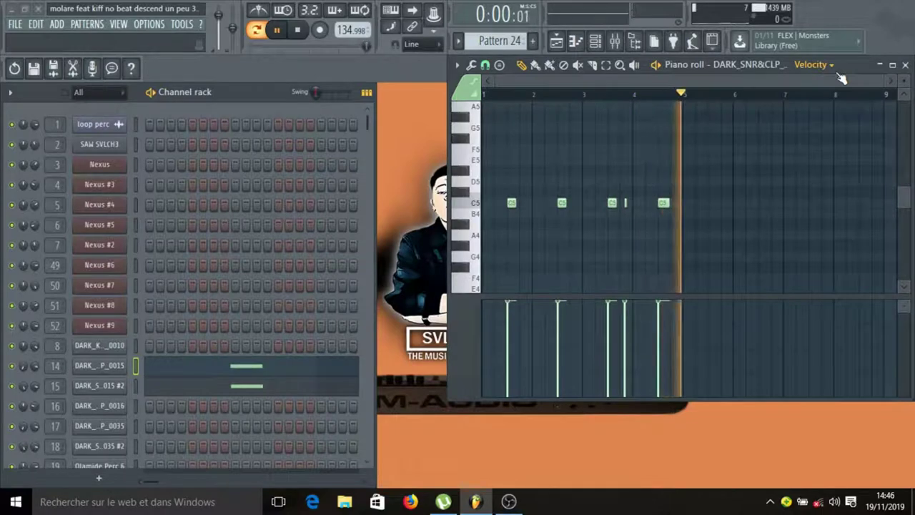
pyautogui.press('space')
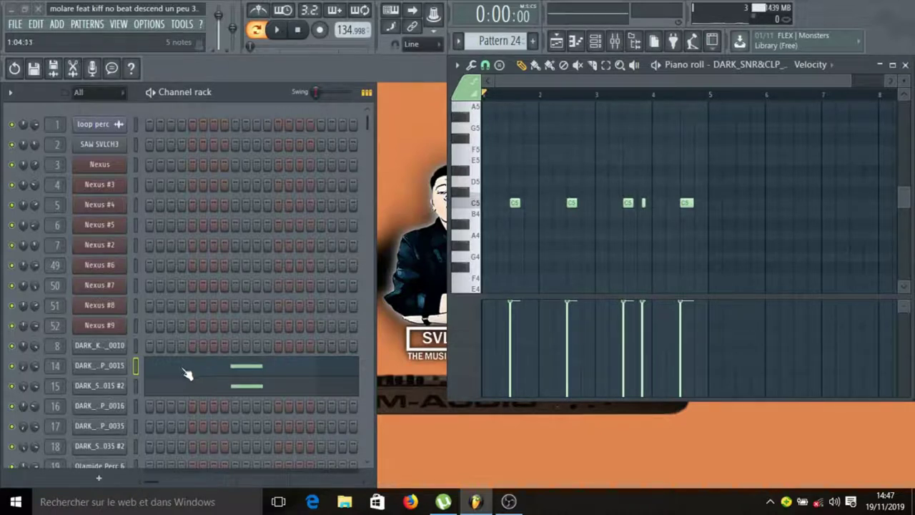
# Step: Mute the #2 copy of the 0015 snare channel and play the original snare on its own
pyautogui.click(12, 387)
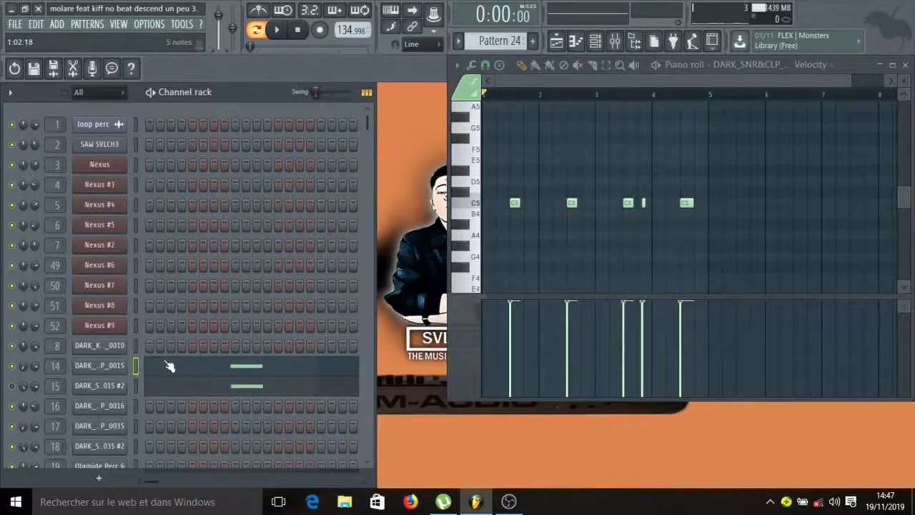
pyautogui.press('space')
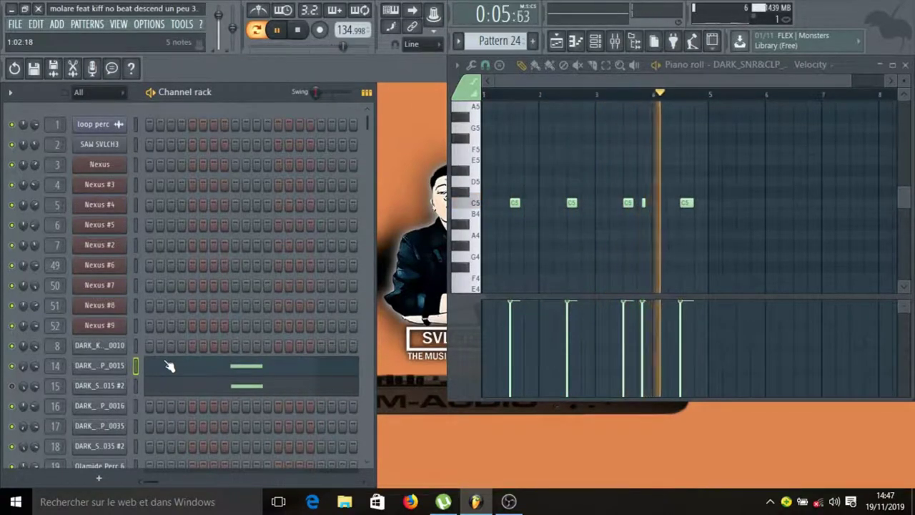
pyautogui.press('space')
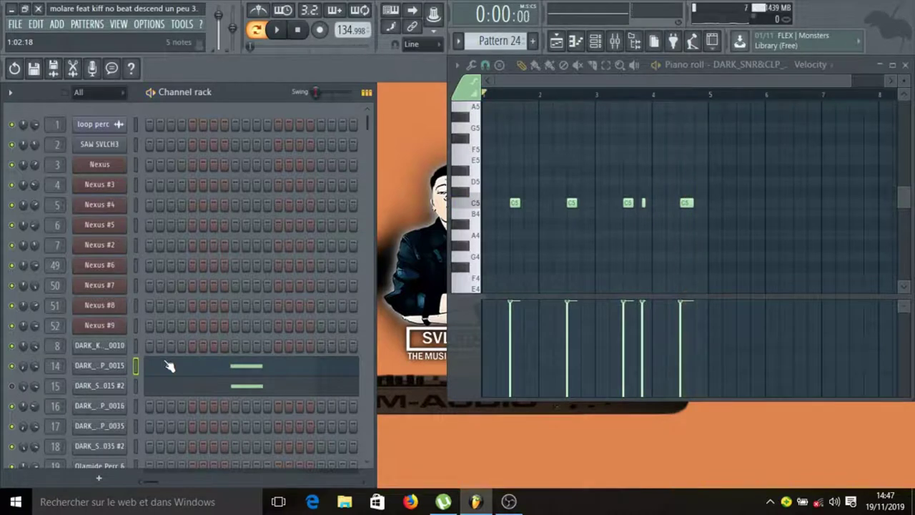
# Step: Mute the original 0015 snare, unmute its #2 copy, and play the copy on its own
pyautogui.click(135, 387)
pyautogui.click(11, 365)
pyautogui.click(11, 386)
pyautogui.press('space')
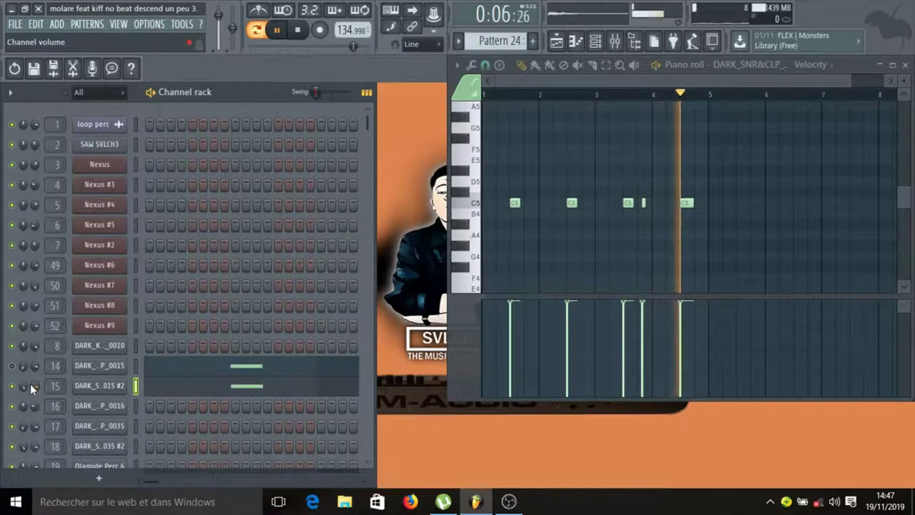
pyautogui.press('space')
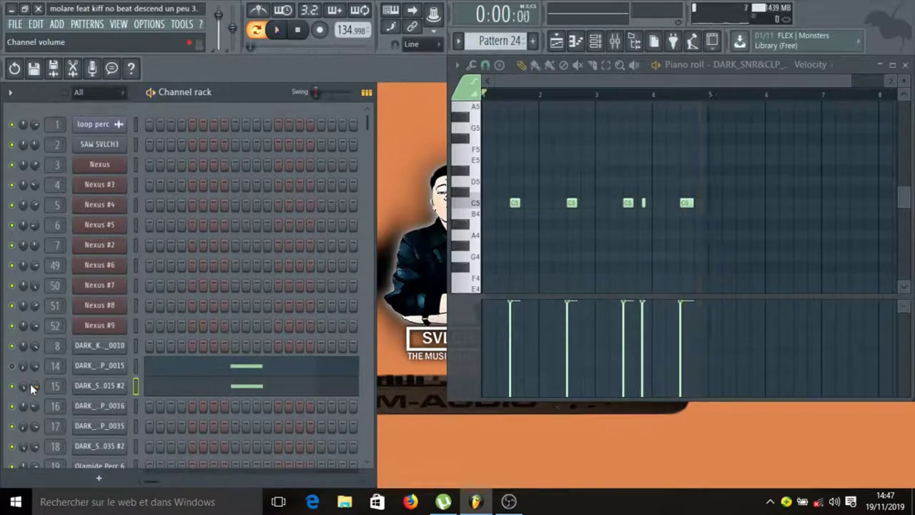
# Step: Show the #2 snare copy's notes in the piano roll with both snares unmuted, and examine the start of its first note closely
pyautogui.click(138, 365)
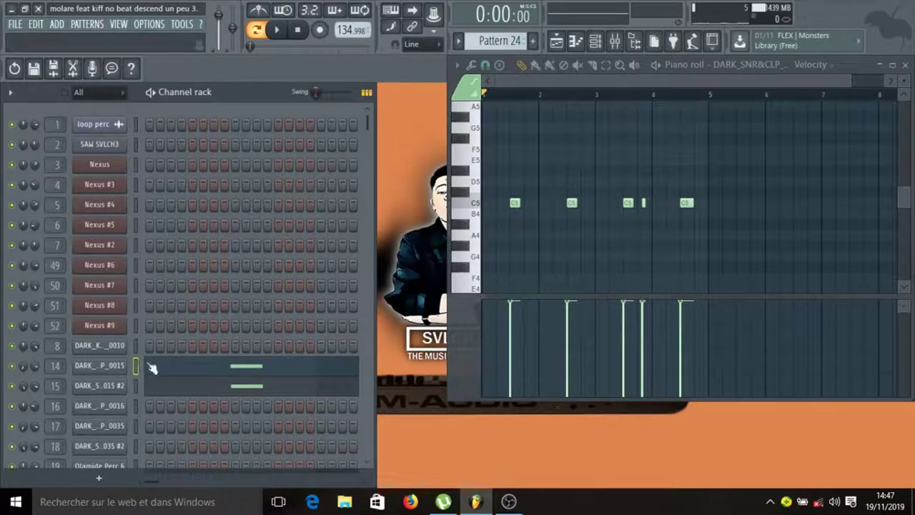
pyautogui.click(181, 394)
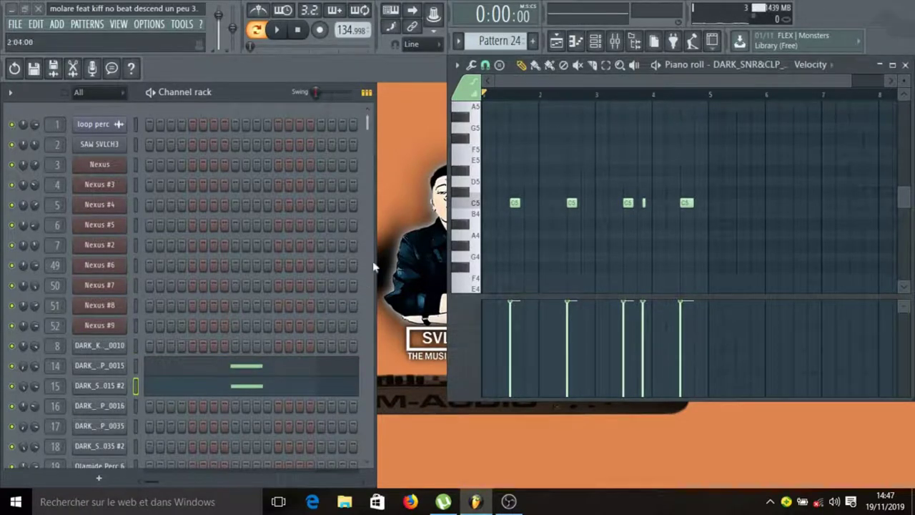
pyautogui.scroll(4, 517, 105)
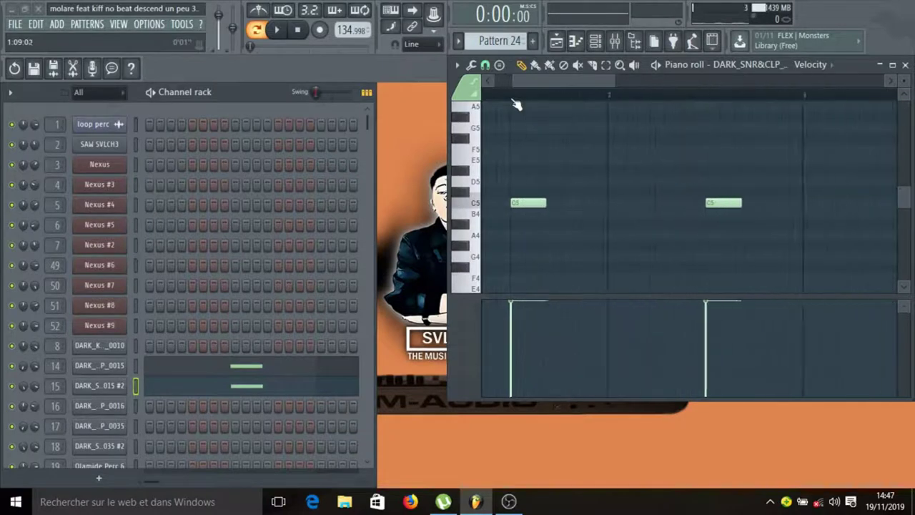
pyautogui.scroll(5, 516, 104)
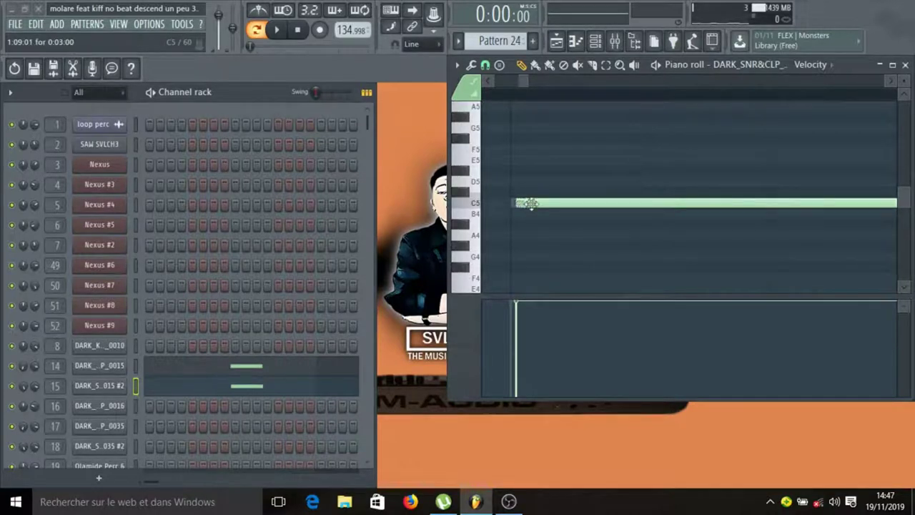
# Step: Set the piano roll snap to (none), nudge all of the #2 snare notes so the first starts at 1:09:00, and shift them back
pyautogui.click(486, 66)
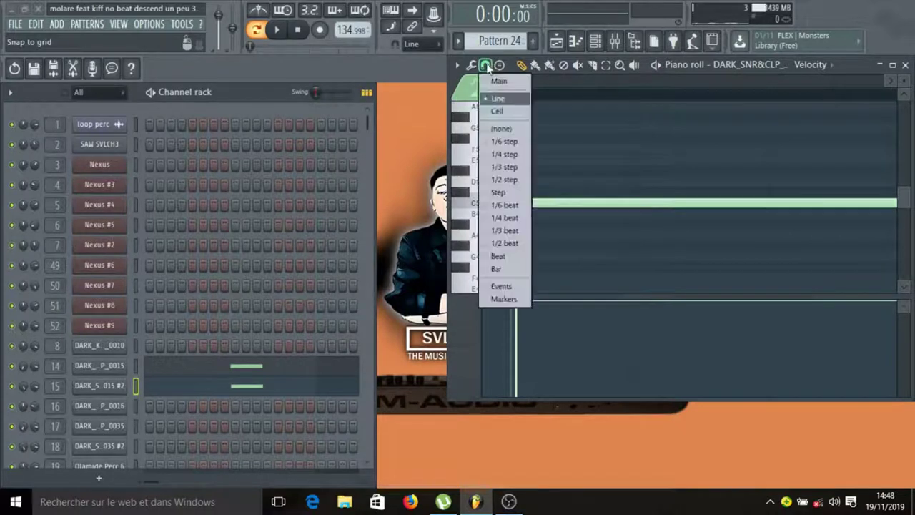
pyautogui.click(501, 129)
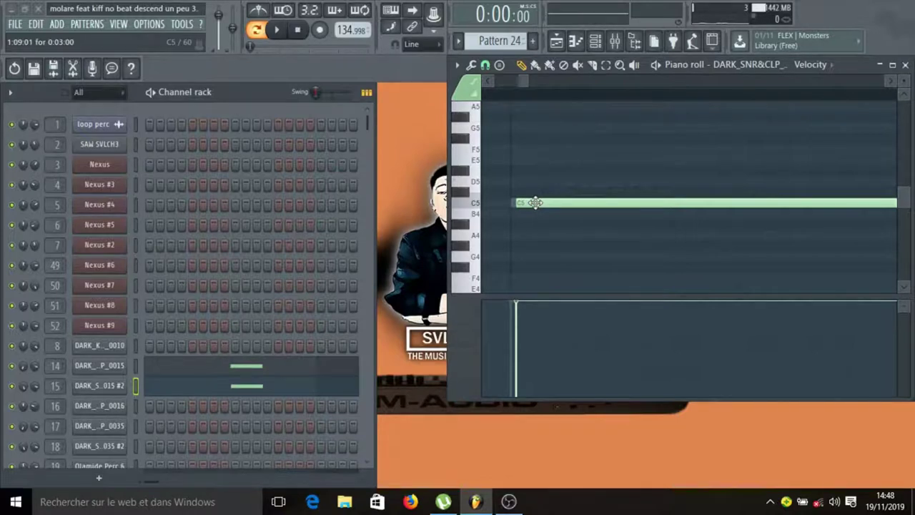
pyautogui.hotkey('ctrl', 'a')
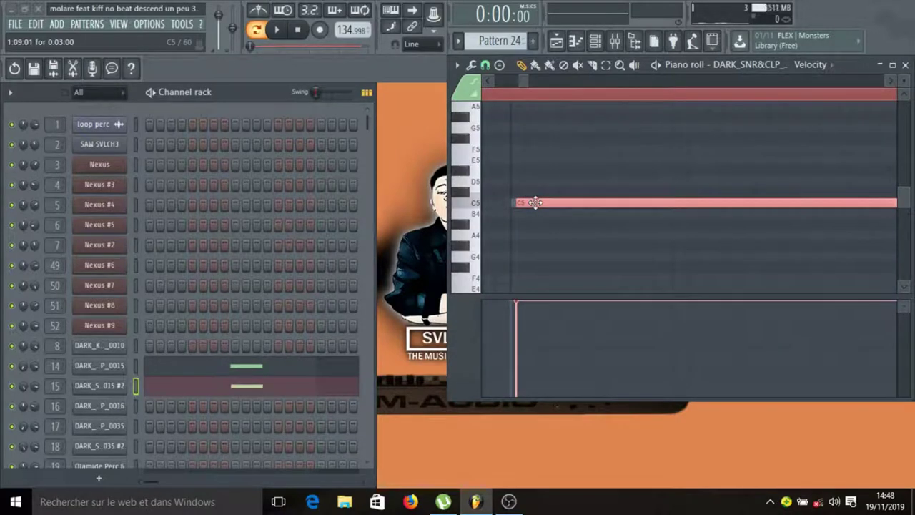
pyautogui.moveTo(535, 203); pyautogui.dragTo(532, 201)
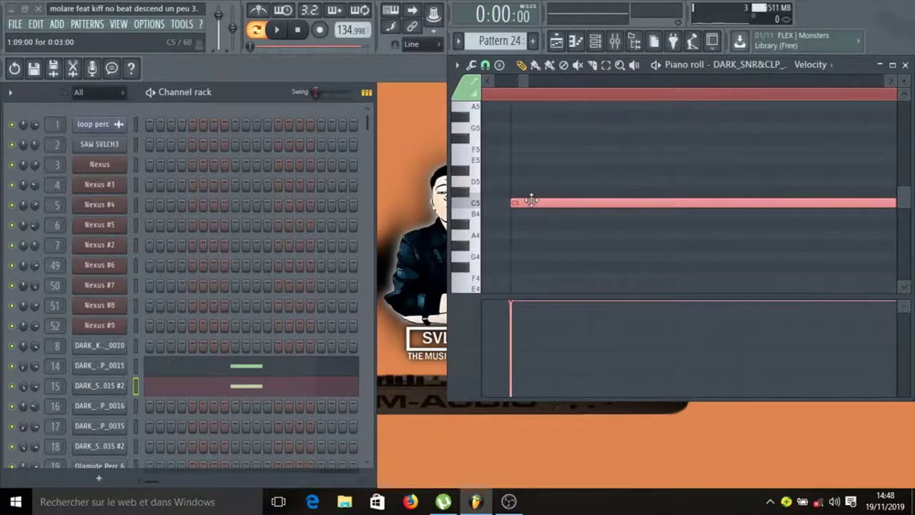
pyautogui.moveTo(536, 202); pyautogui.dragTo(545, 203)
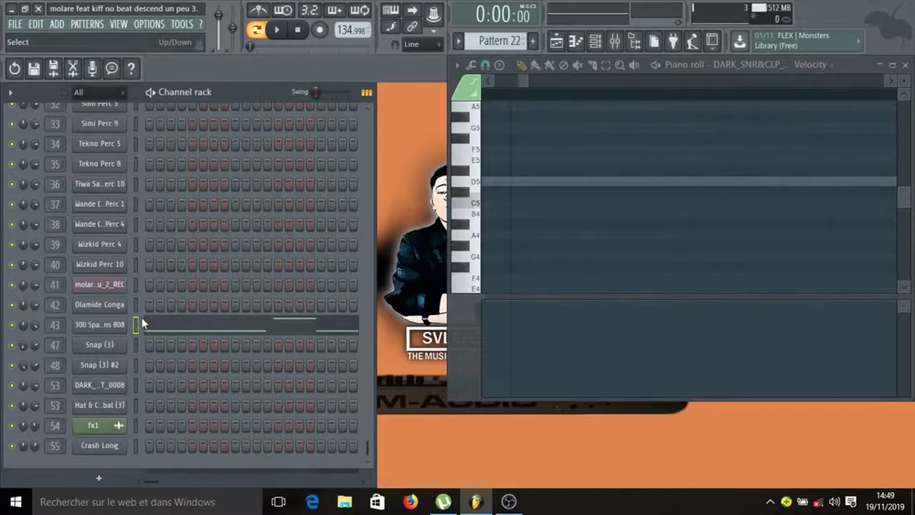
# Step: Check the sample settings of the 300 Spartans 808 channel in Pattern 22
pyautogui.click(114, 324)
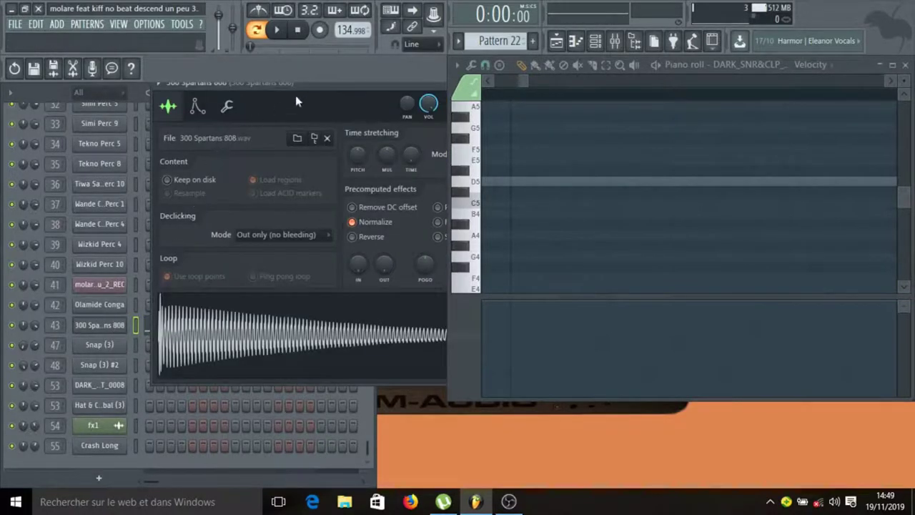
pyautogui.moveTo(303, 83); pyautogui.dragTo(200, 142)
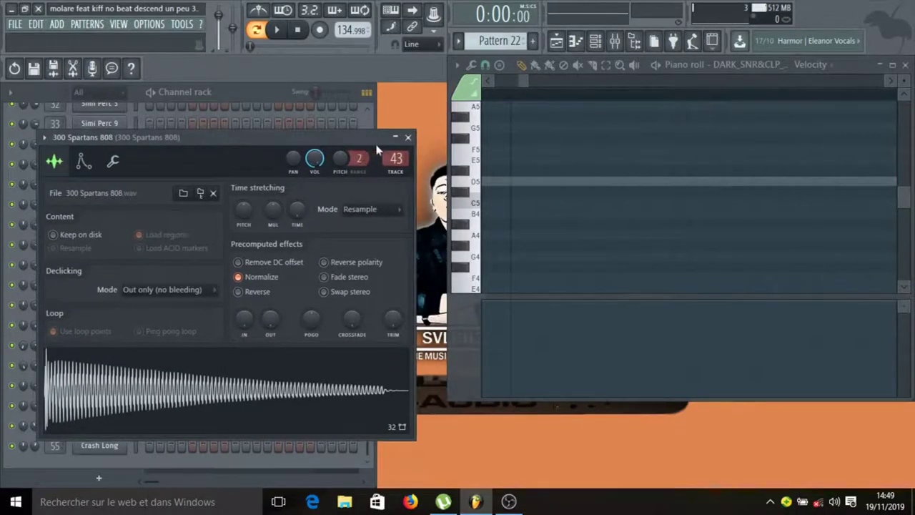
pyautogui.click(407, 137)
# Step: Show the 300 Spartans 808 notes in the piano roll and play the bass pattern
pyautogui.click(195, 327)
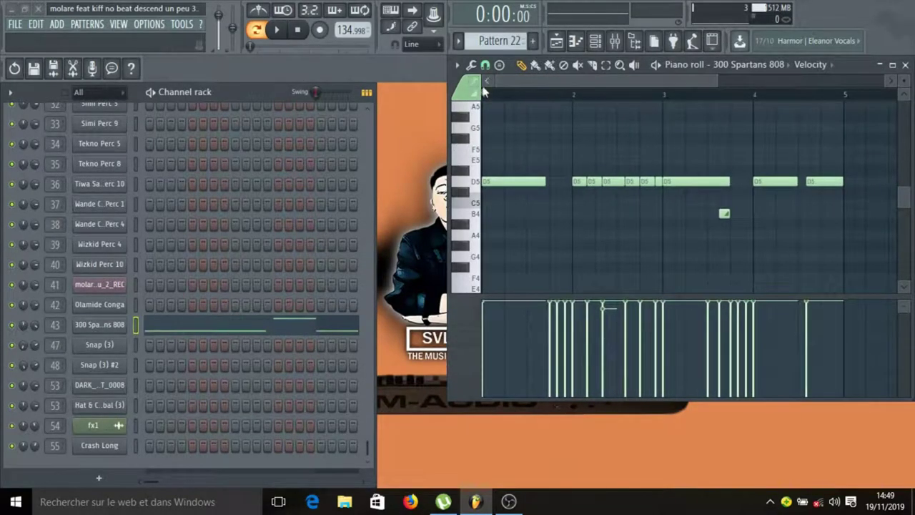
pyautogui.press('space')
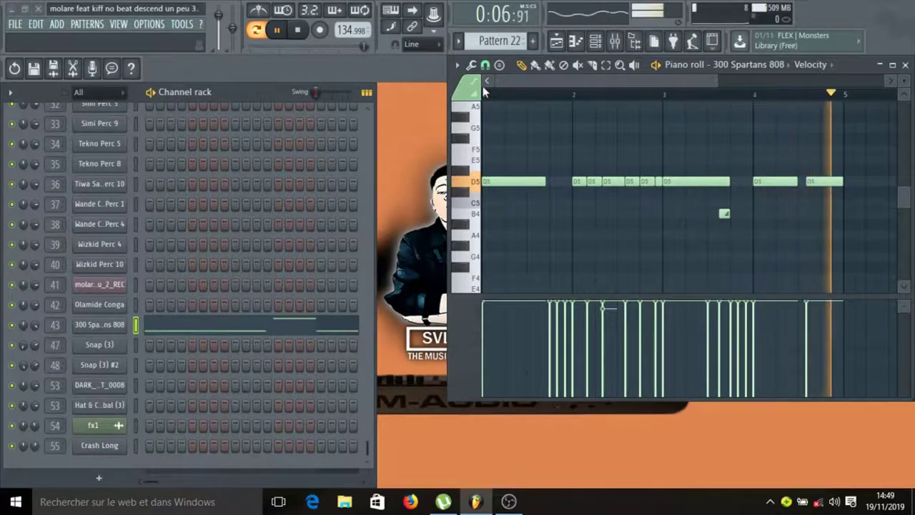
pyautogui.press('space')
# Step: Examine the 808 notes in bar 3 up close and play the pattern from the start of that bar
pyautogui.scroll(4, 484, 90)
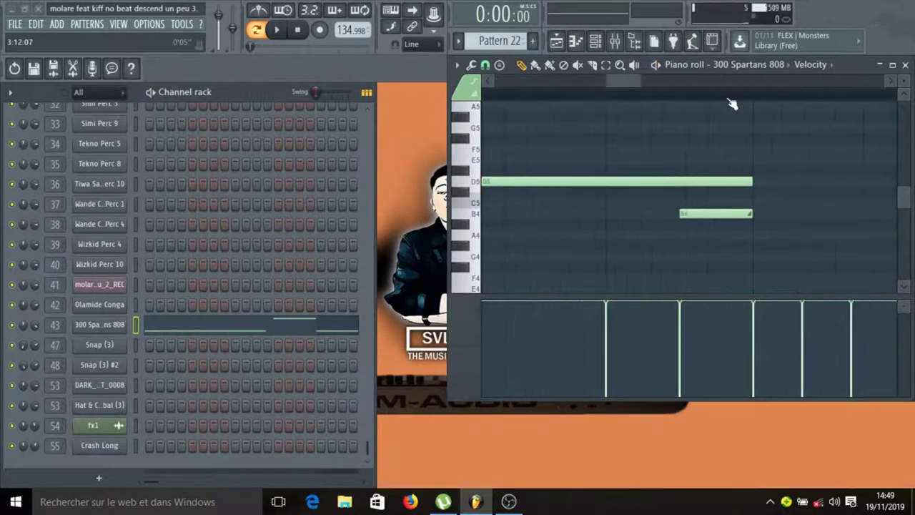
pyautogui.scroll(2, 734, 105)
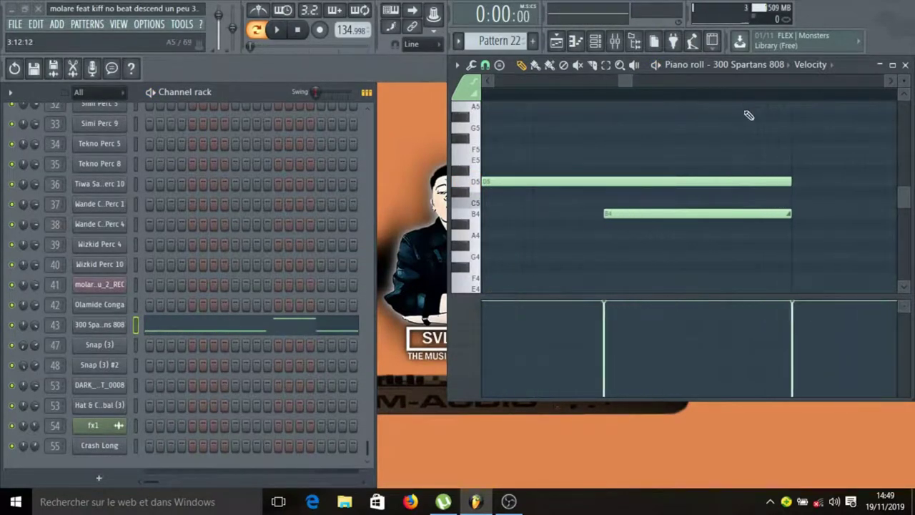
pyautogui.scroll(-3, 827, 96)
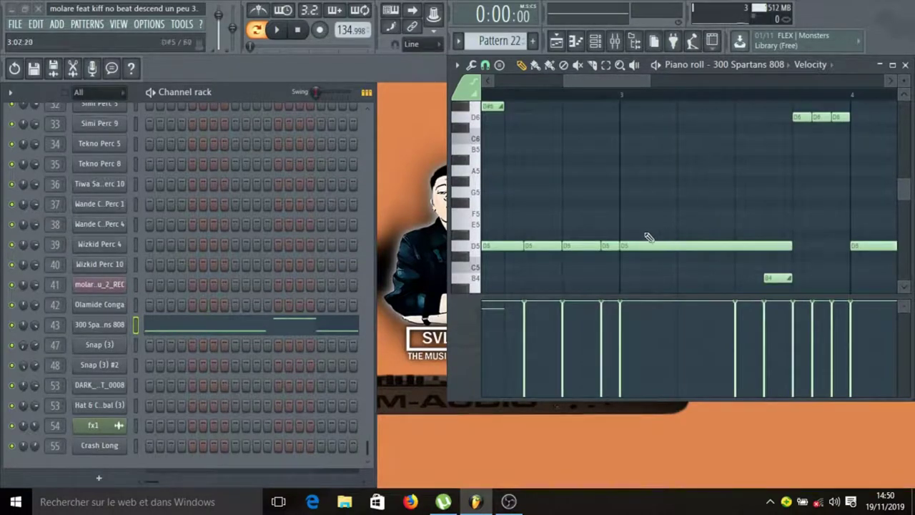
pyautogui.moveTo(606, 90)
pyautogui.mouseDown()
pyautogui.moveTo(523, 89)
pyautogui.moveTo(612, 79)
pyautogui.mouseUp()
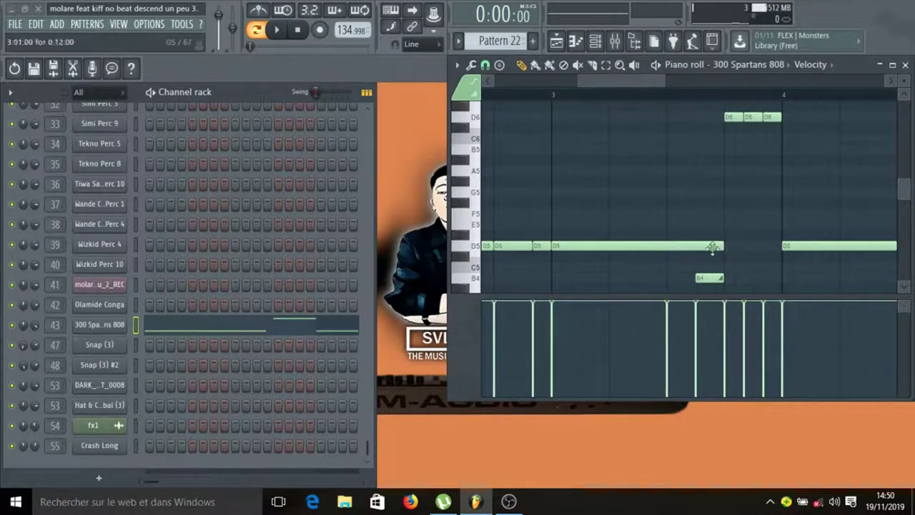
pyautogui.click(554, 95)
pyautogui.press('space')
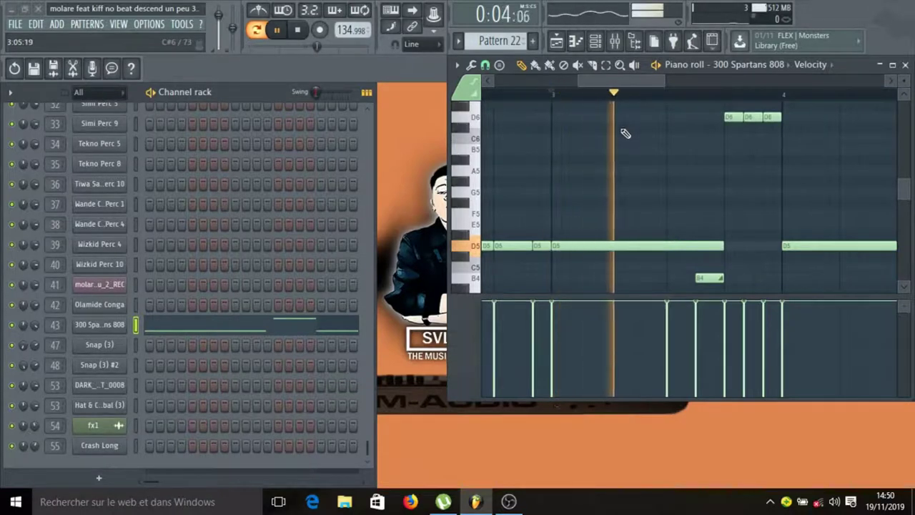
pyautogui.press('space')
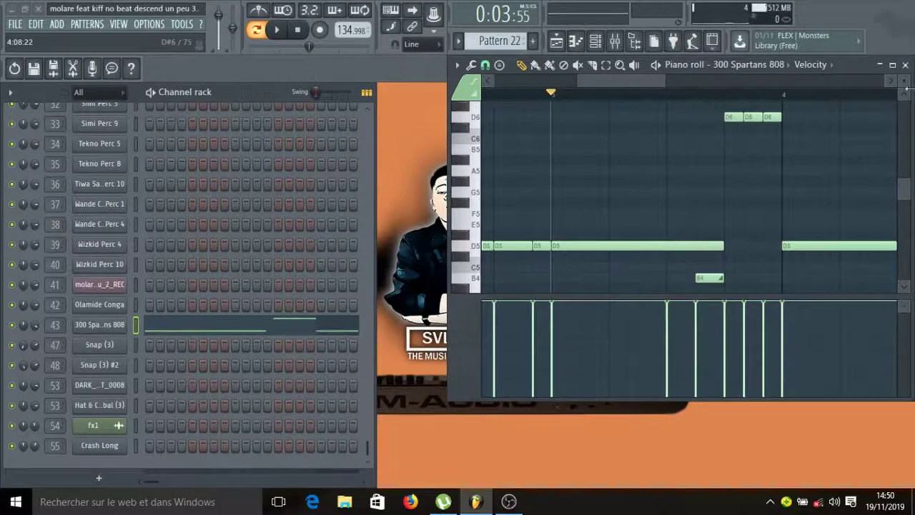
# Step: Delete the stray D6 note placed under the E6 note in bar 3 and set the piano roll snap to Line
pyautogui.moveTo(907, 86); pyautogui.dragTo(907, 82)
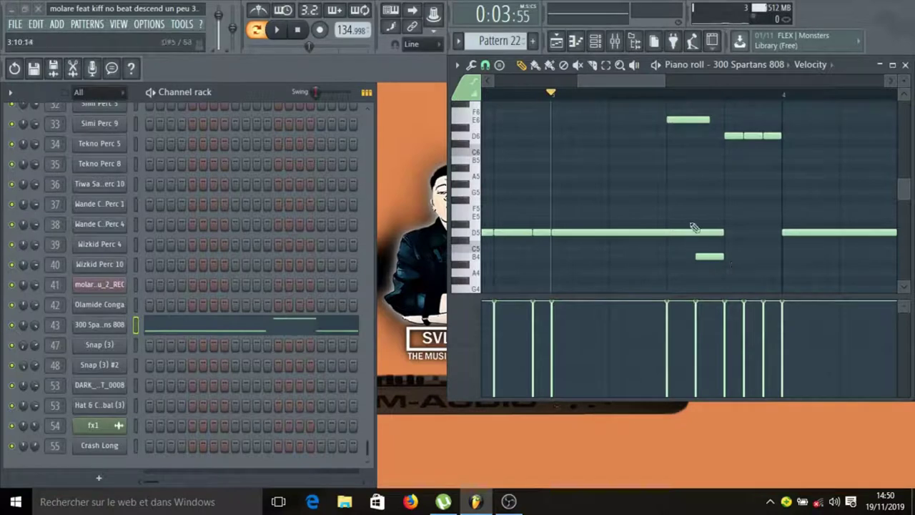
pyautogui.click(676, 135)
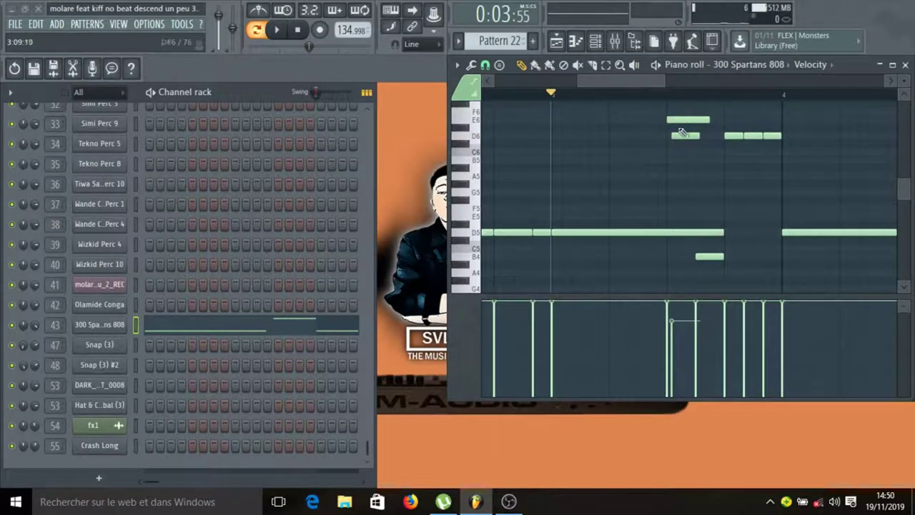
pyautogui.rightClick(685, 136)
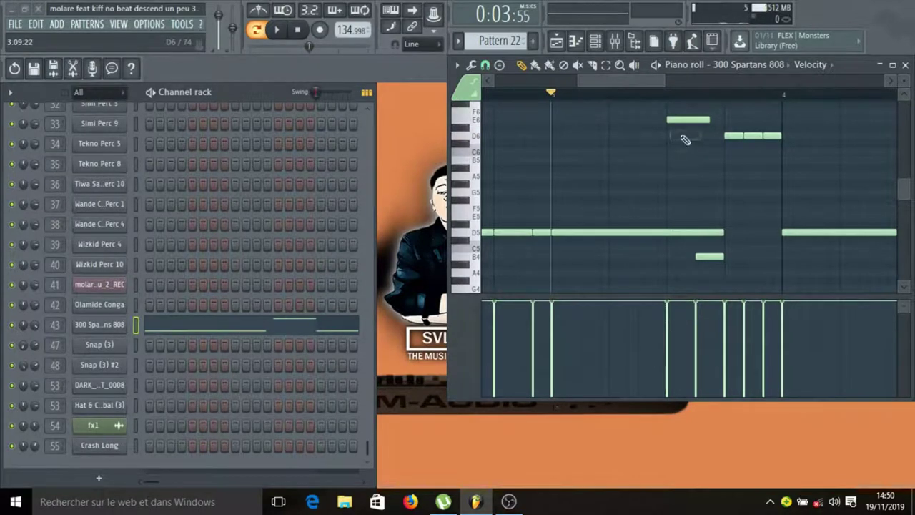
pyautogui.click(485, 65)
pyautogui.click(500, 97)
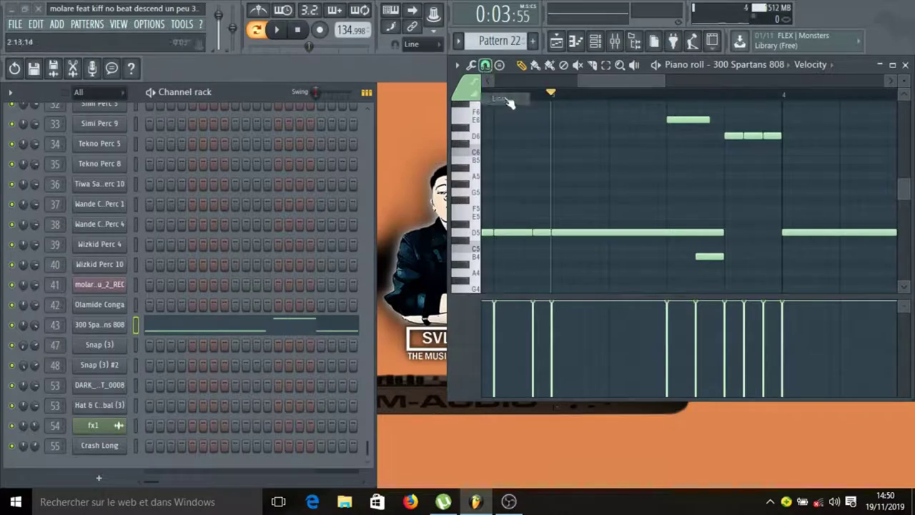
# Step: Check the note properties of the E6 slide note in bar 3 of the 808 pattern
pyautogui.doubleClick(676, 120)
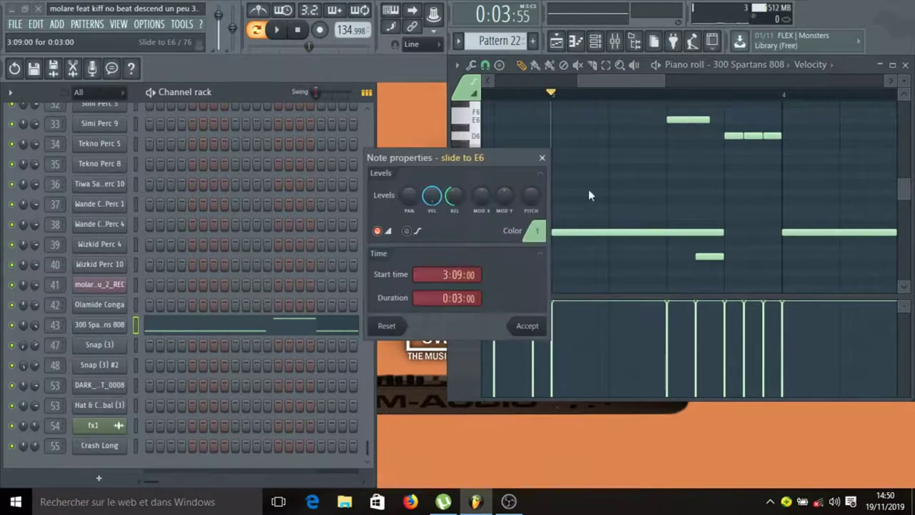
pyautogui.click(386, 233)
pyautogui.click(386, 232)
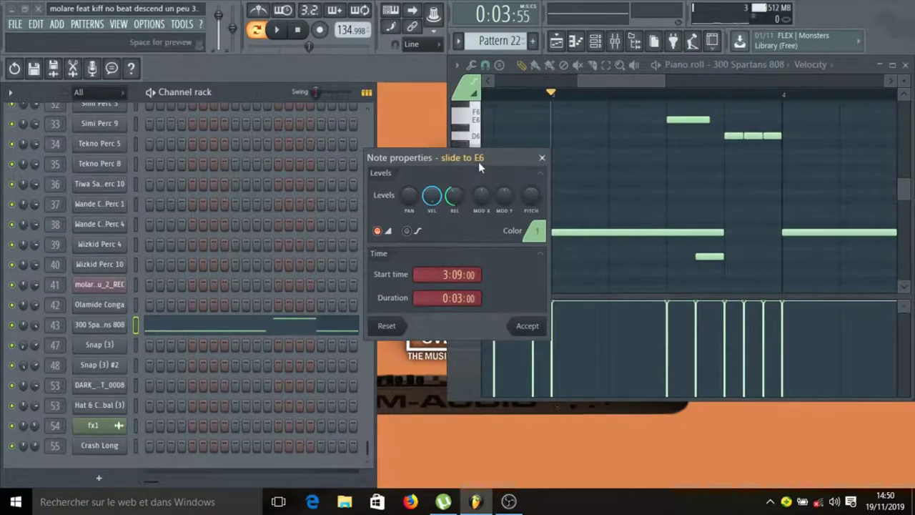
pyautogui.click(527, 326)
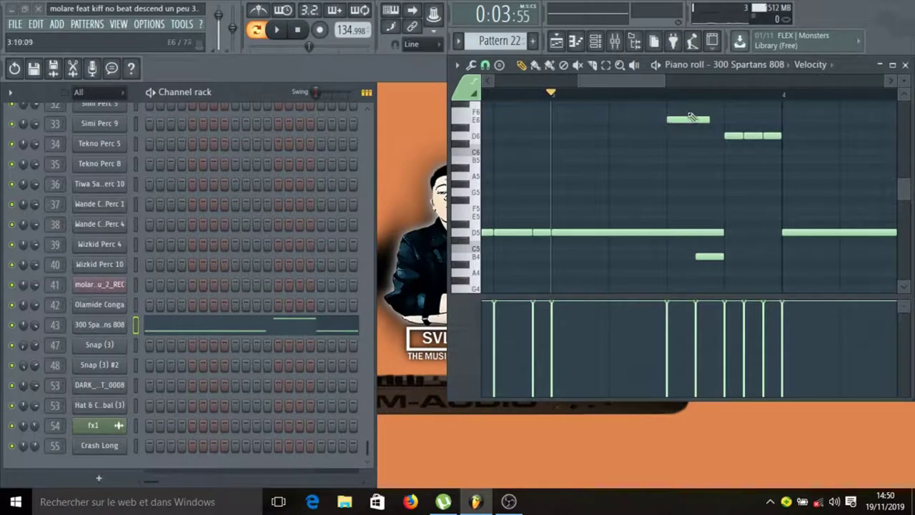
# Step: Check the note properties of the B4 slide note and play the 808 pattern from bar 3
pyautogui.doubleClick(707, 256)
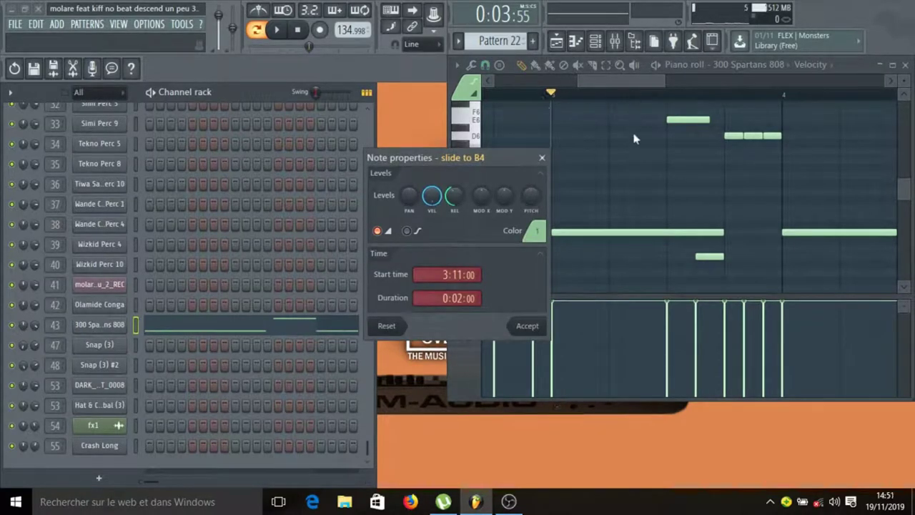
pyautogui.click(527, 326)
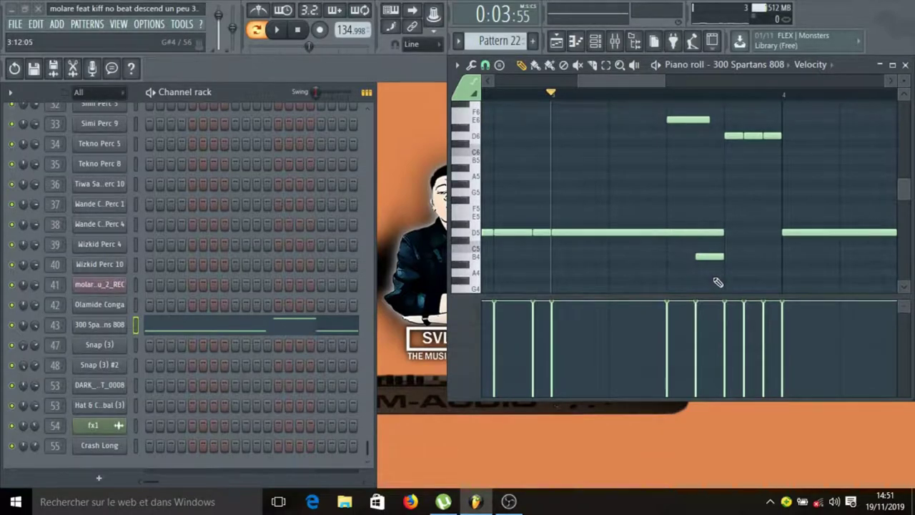
pyautogui.press('space')
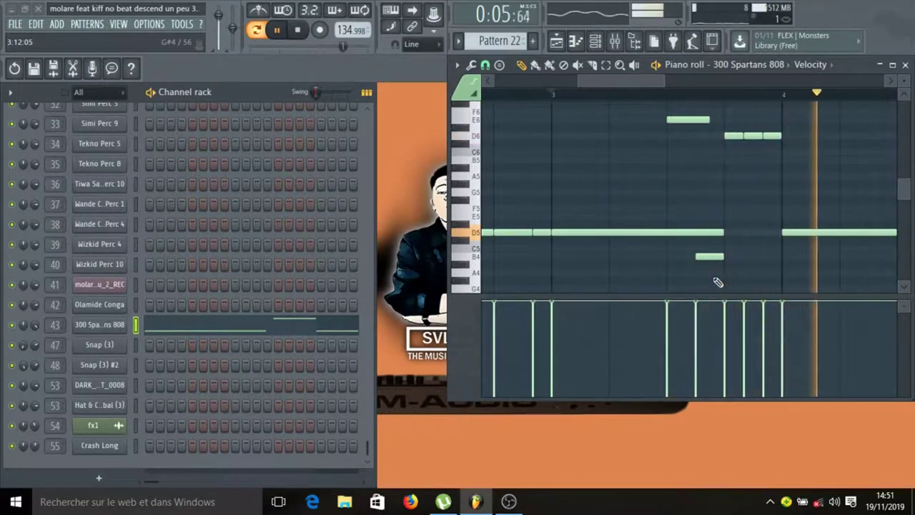
pyautogui.press('space')
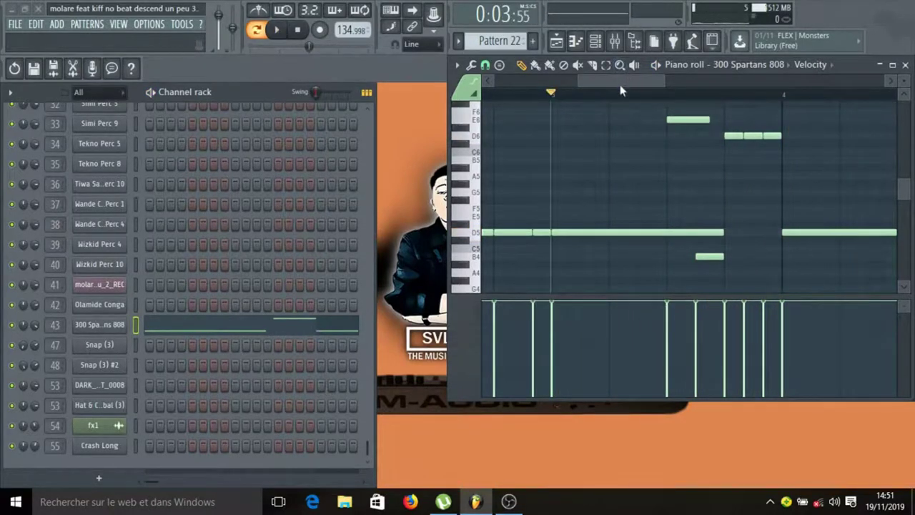
# Step: Show the Hat & Cymbal (3) notes of Pattern 23 in the piano roll and play the pattern
pyautogui.press('KP_Add')
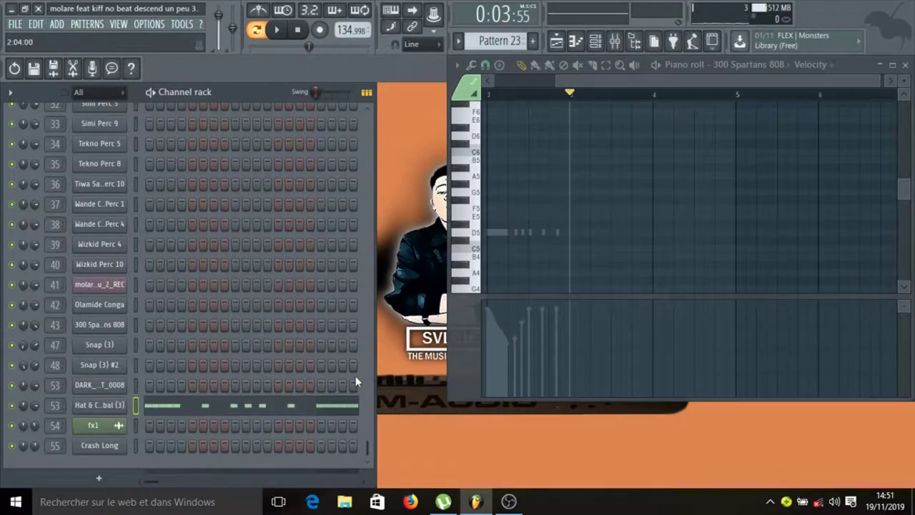
pyautogui.click(233, 408)
pyautogui.moveTo(587, 81); pyautogui.dragTo(470, 97)
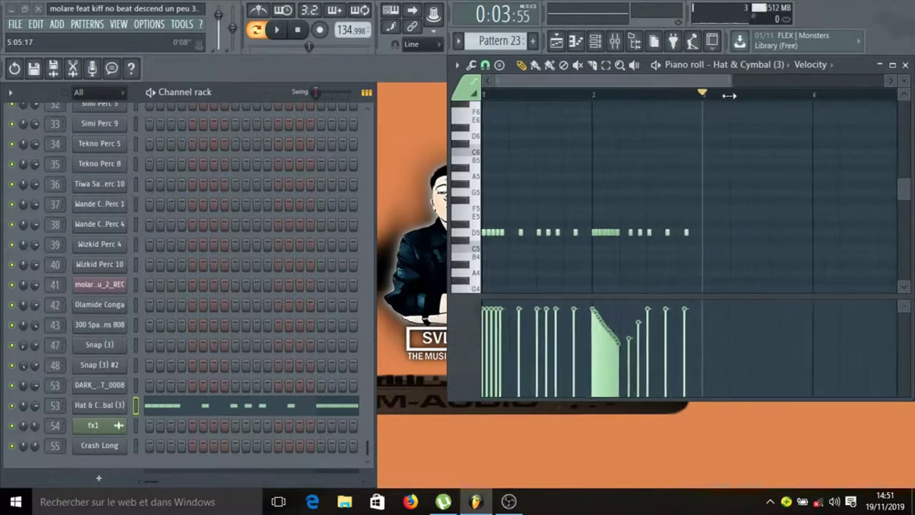
pyautogui.moveTo(820, 78); pyautogui.dragTo(633, 119)
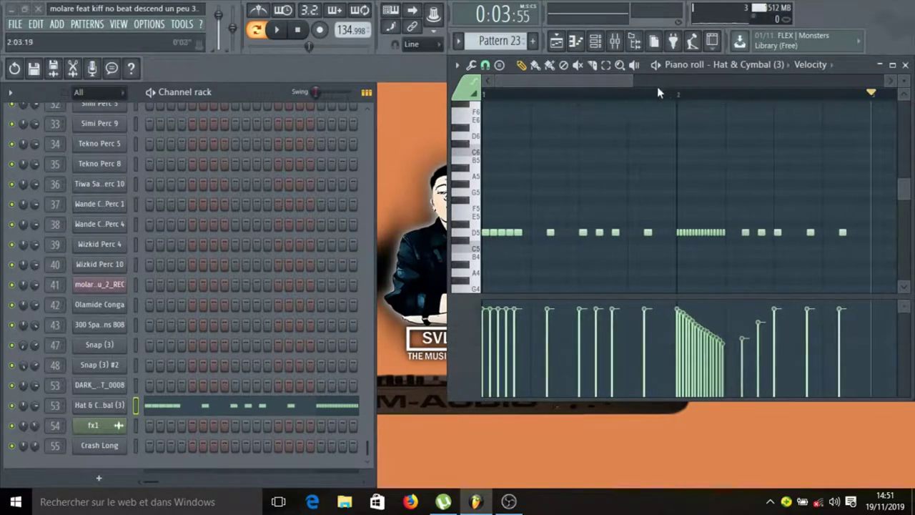
pyautogui.press('space')
pyautogui.press('space')
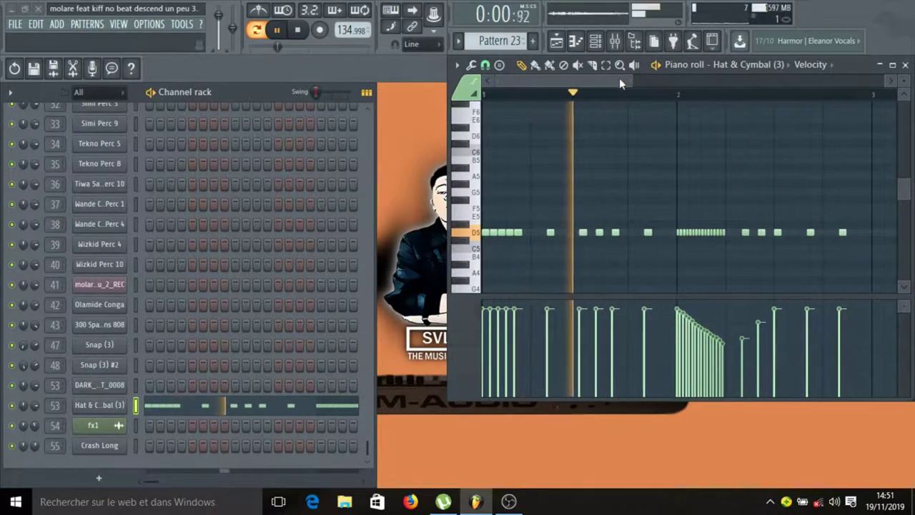
pyautogui.moveTo(632, 81); pyautogui.dragTo(698, 83)
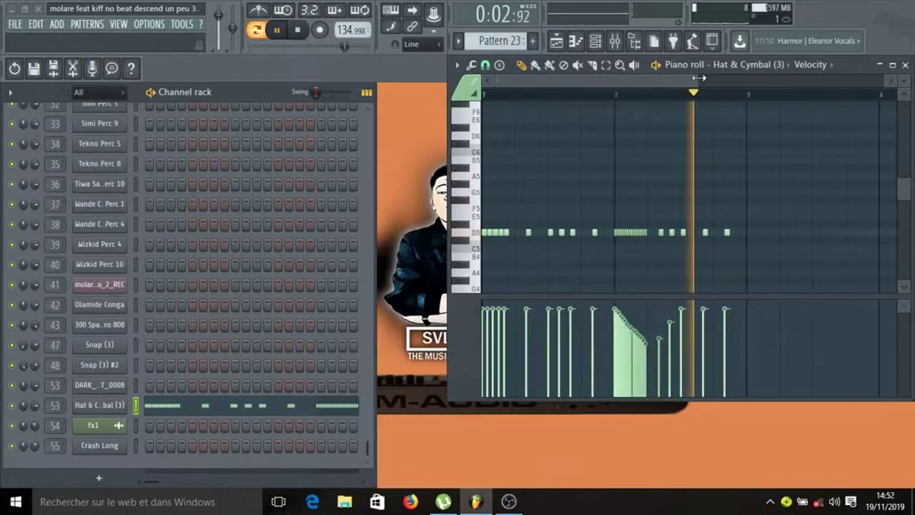
pyautogui.press('space')
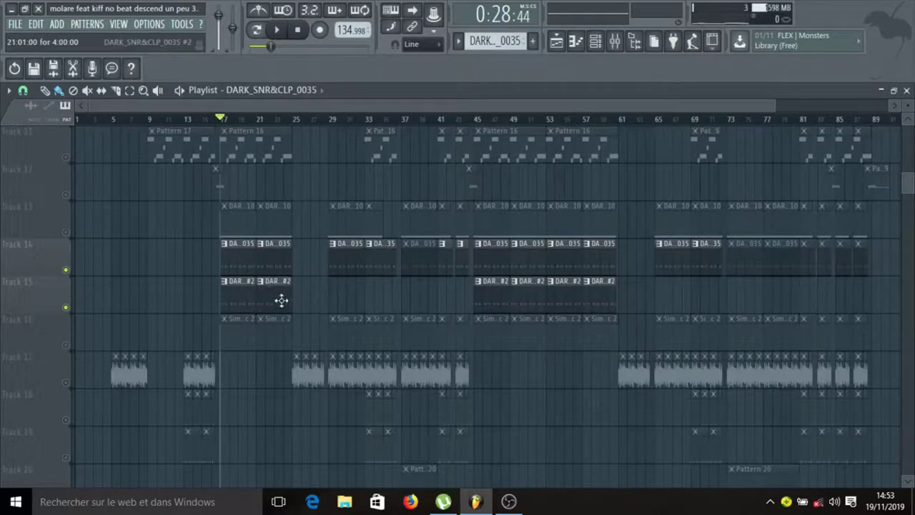
# Step: Play the two DARK_SNR&CLP_0035 snare tracks from bar 17 and look at their channels in the channel rack
pyautogui.click(599, 44)
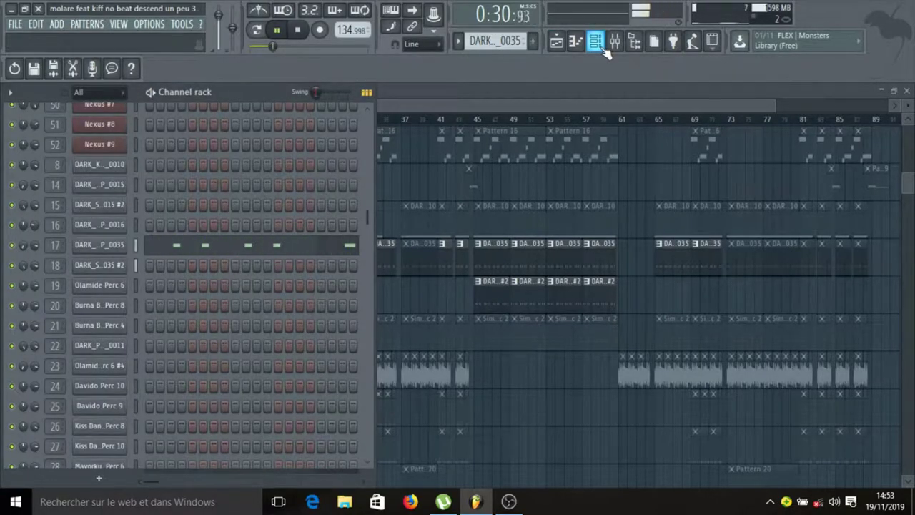
pyautogui.click(599, 44)
pyautogui.press('space')
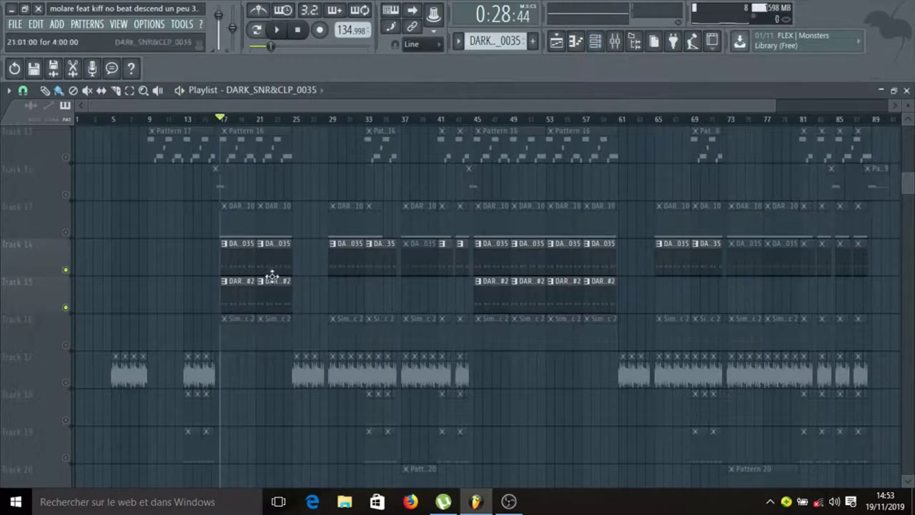
# Step: Show the DARK_SNR&CLP_0035 notes in the piano roll and play Track 14 with Track 15 muted
pyautogui.doubleClick(237, 263)
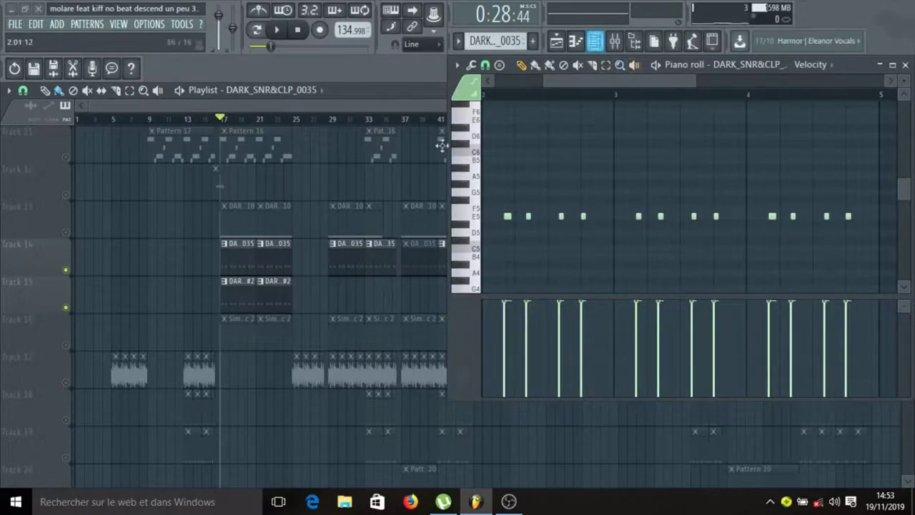
pyautogui.click(67, 310)
pyautogui.press('space')
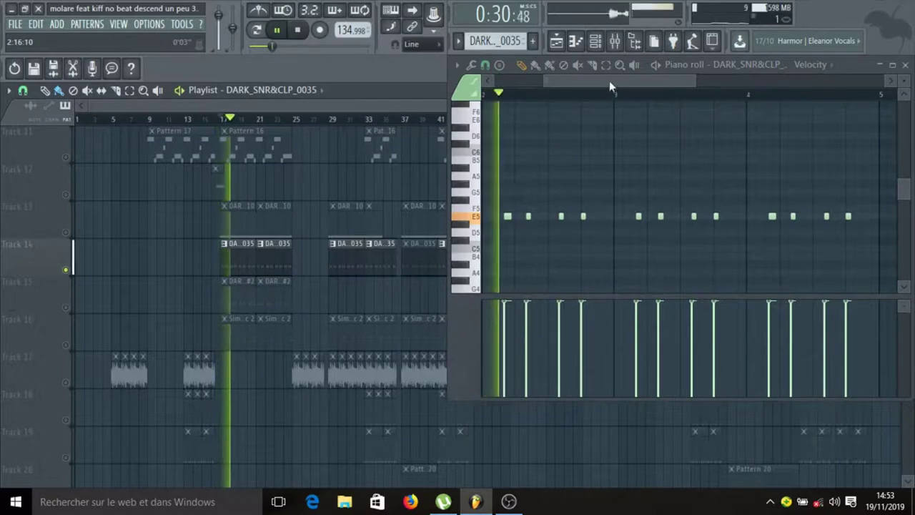
pyautogui.moveTo(646, 83); pyautogui.dragTo(691, 85)
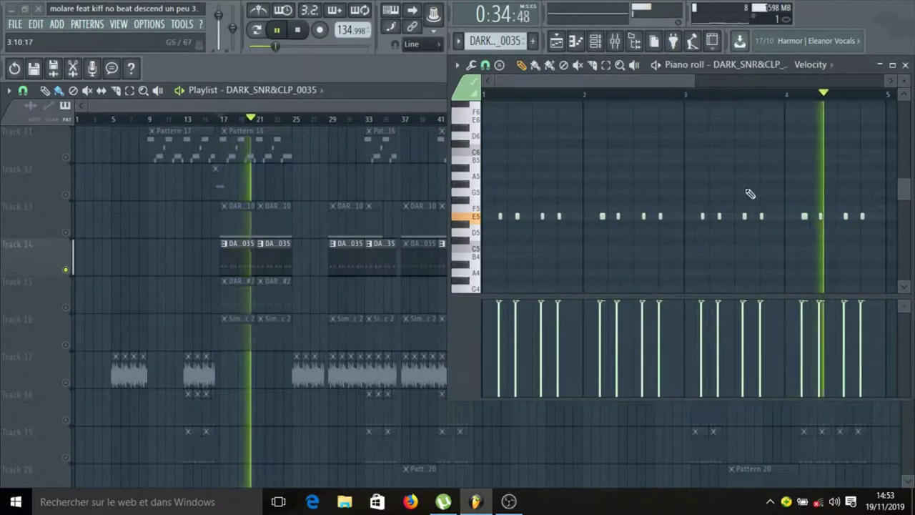
pyautogui.press('space')
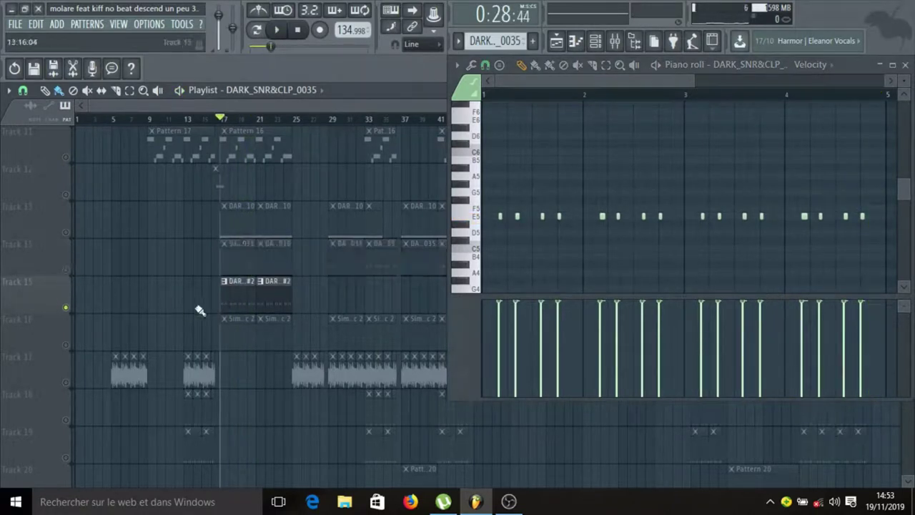
# Step: Show the DARK_SNR&CLP_0035 #2 notes from Track 15 in the piano roll and play that track alone
pyautogui.click(239, 298)
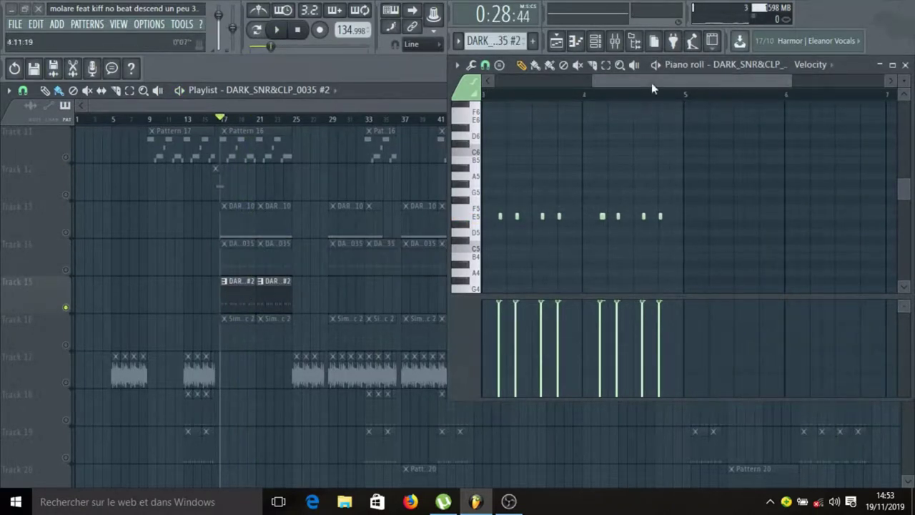
pyautogui.moveTo(654, 83); pyautogui.dragTo(440, 126)
pyautogui.press('space')
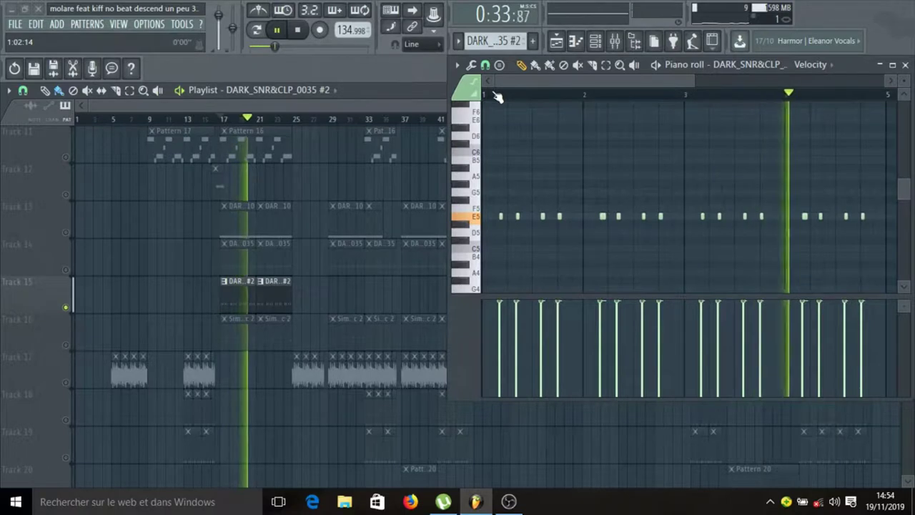
pyautogui.press('space')
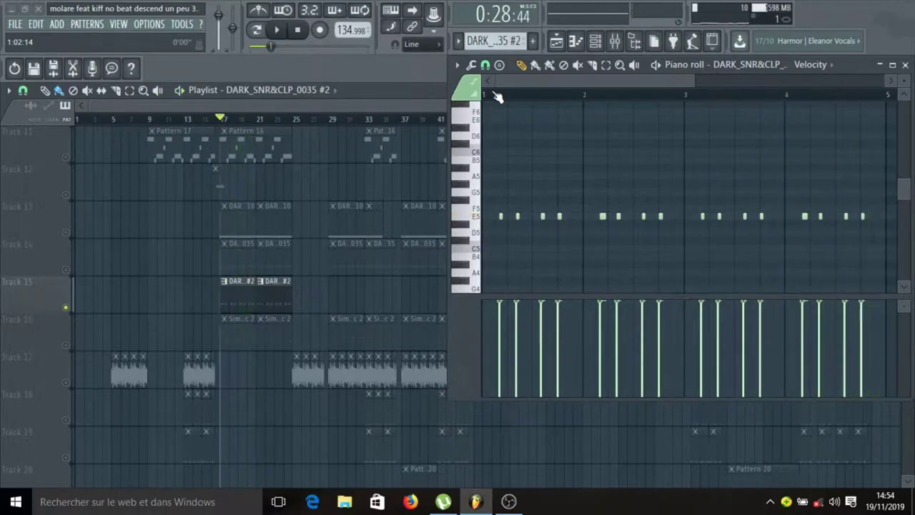
pyautogui.scroll(-1, 501, 179)
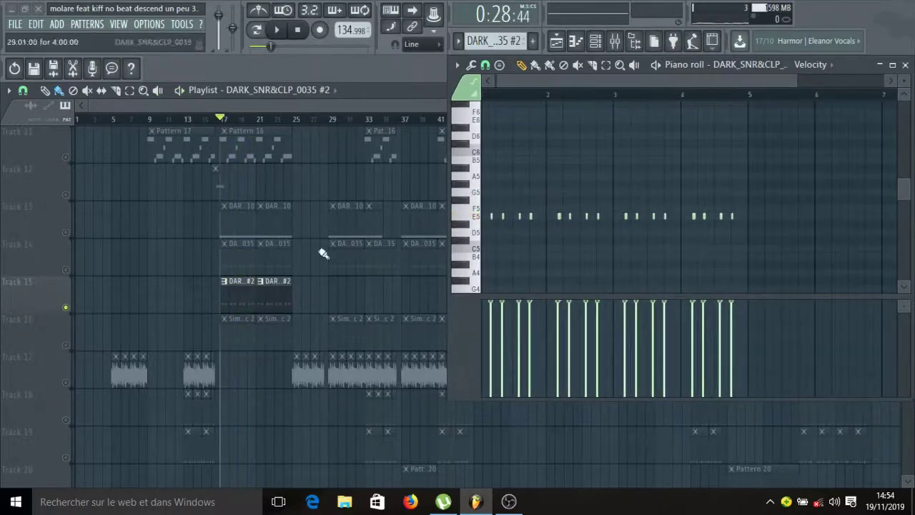
# Step: Unmute Track 14 alongside Track 15 and play both snare patterns together in the playlist
pyautogui.click(66, 270)
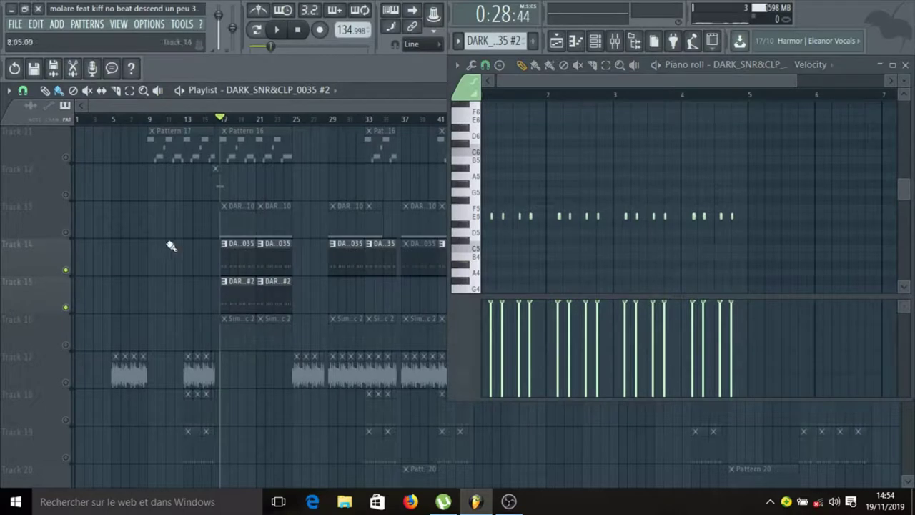
pyautogui.click(576, 42)
pyautogui.press('space')
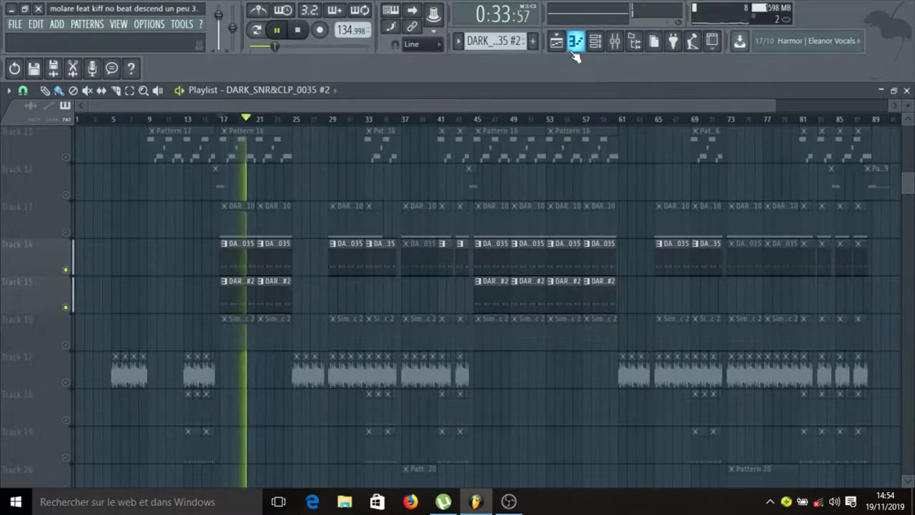
pyautogui.press('space')
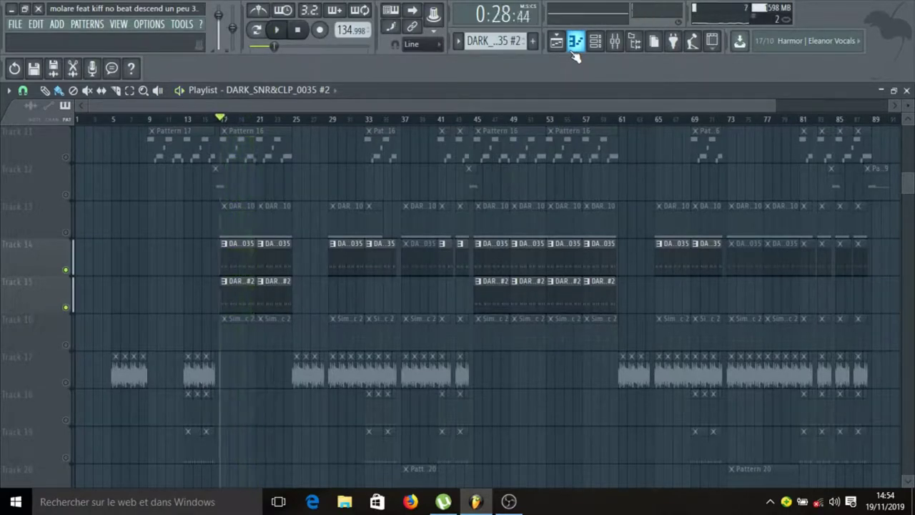
# Step: Show the Simi Perc 2 notes from Track 16 in the piano roll and play the percussion pattern
pyautogui.scroll(-1, 427, 212)
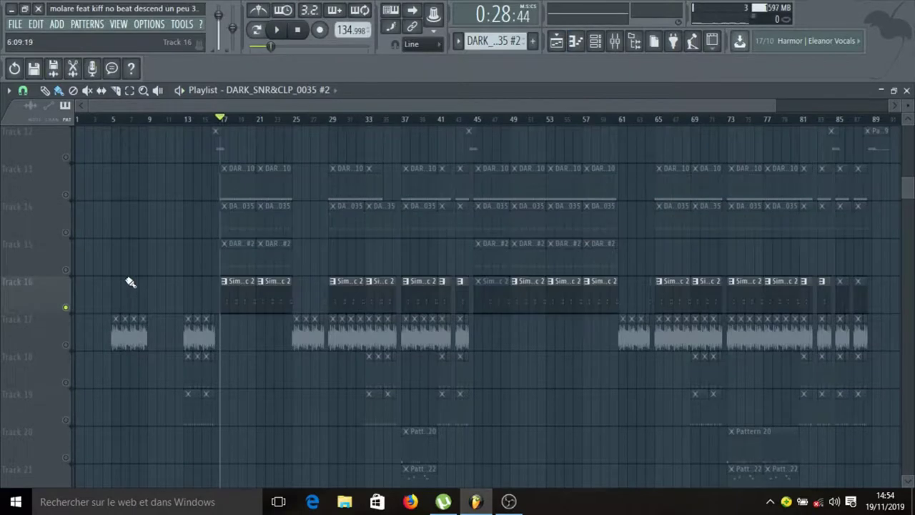
pyautogui.doubleClick(239, 291)
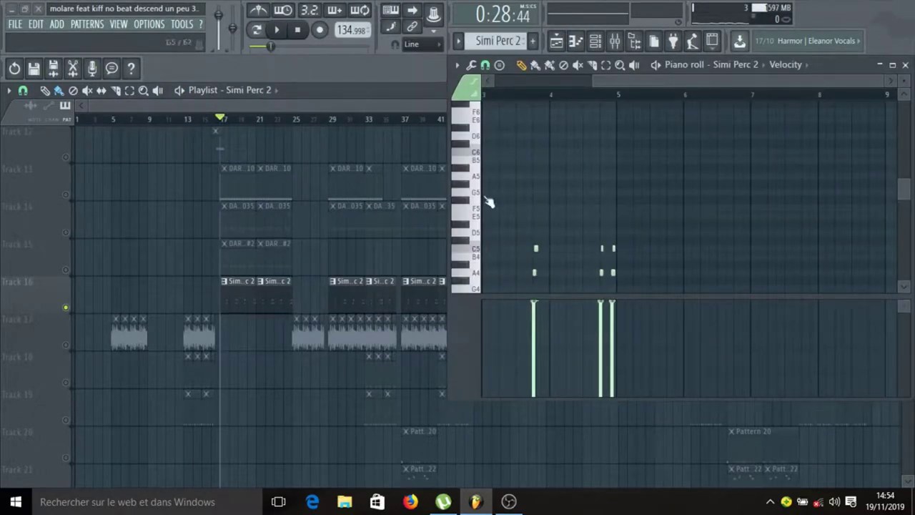
pyautogui.scroll(-3, 488, 202)
pyautogui.moveTo(613, 81); pyautogui.dragTo(513, 81)
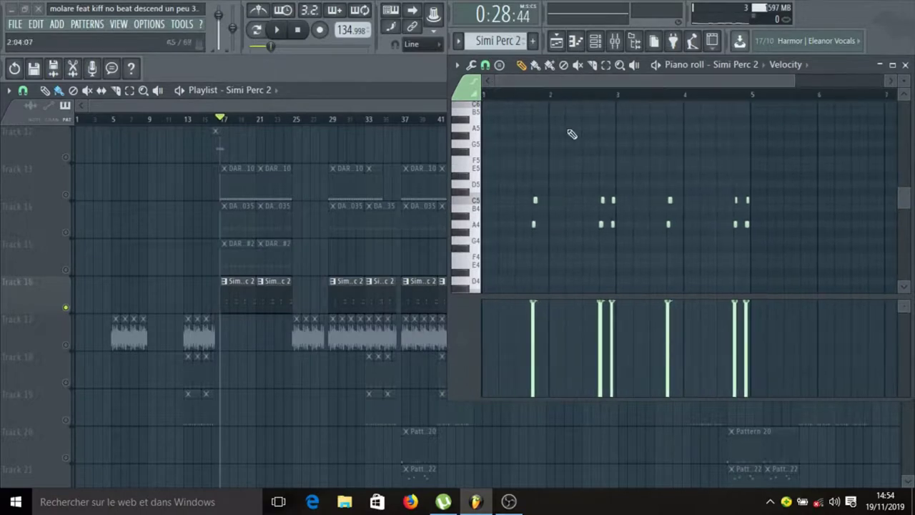
pyautogui.press('space')
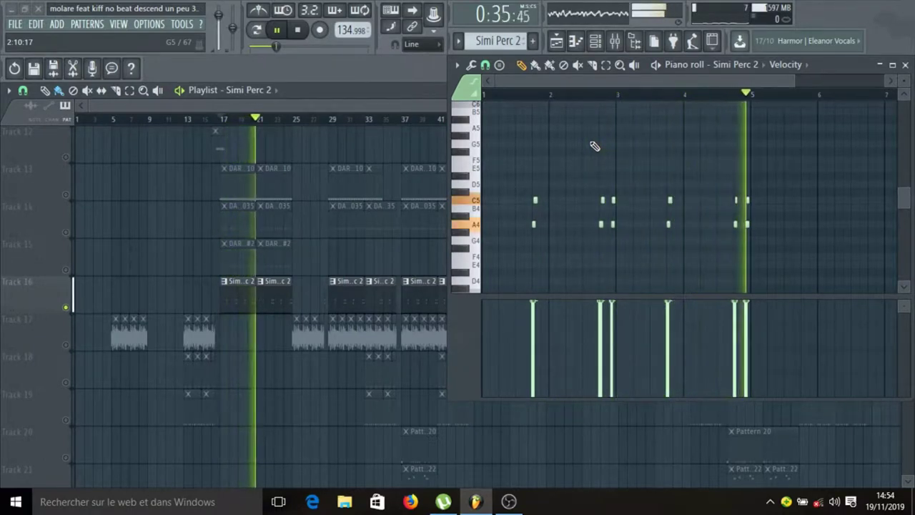
pyautogui.press('space')
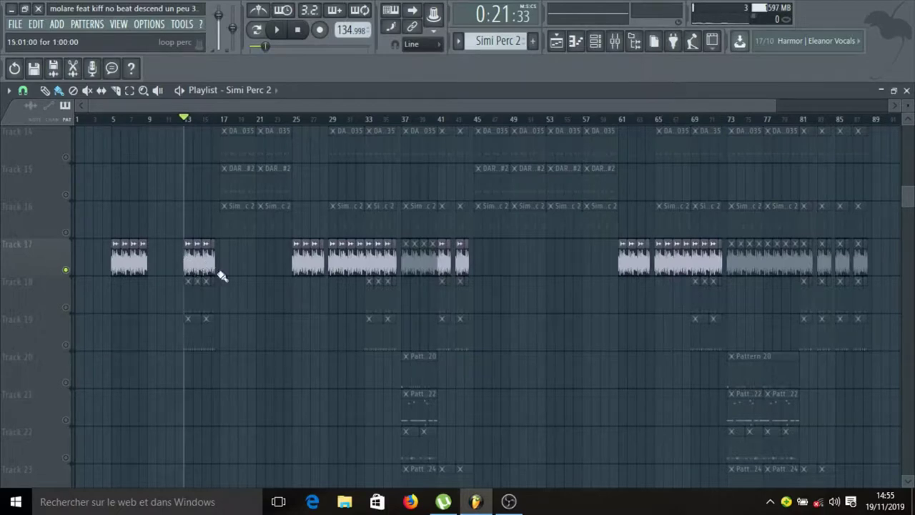
# Step: Play the loop perc clips on Track 17 and the Kiss Daniel Perc 8 notes of Pattern 11 on Track 18
pyautogui.press('space')
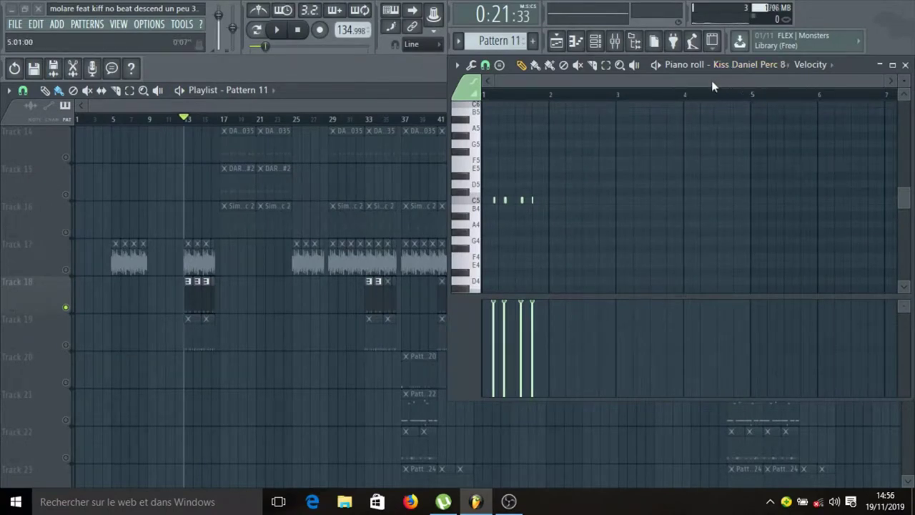
pyautogui.press('space')
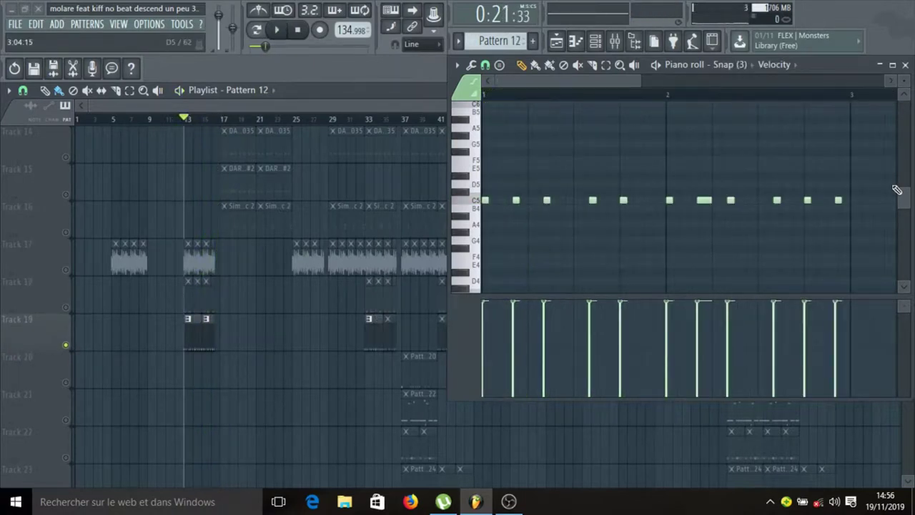
# Step: Play the Snap (3) notes of Pattern 12 on Track 19
pyautogui.press('space')
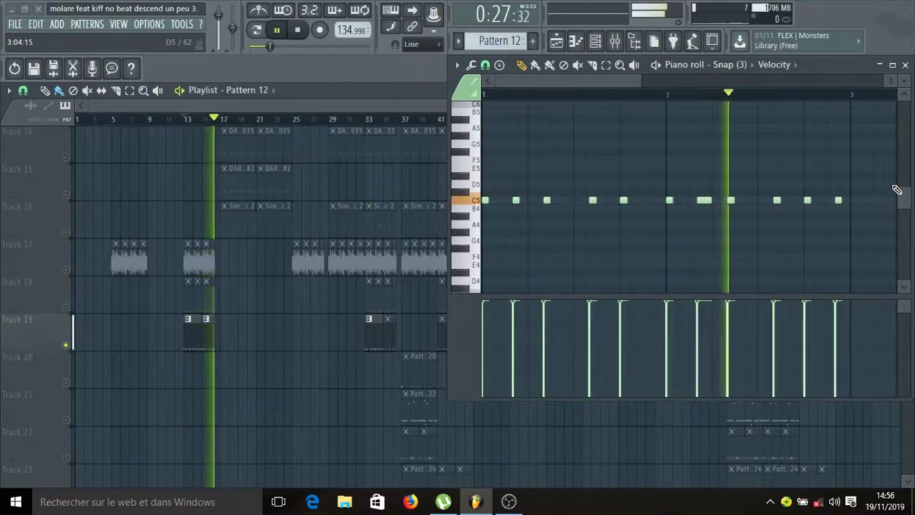
pyautogui.press('space')
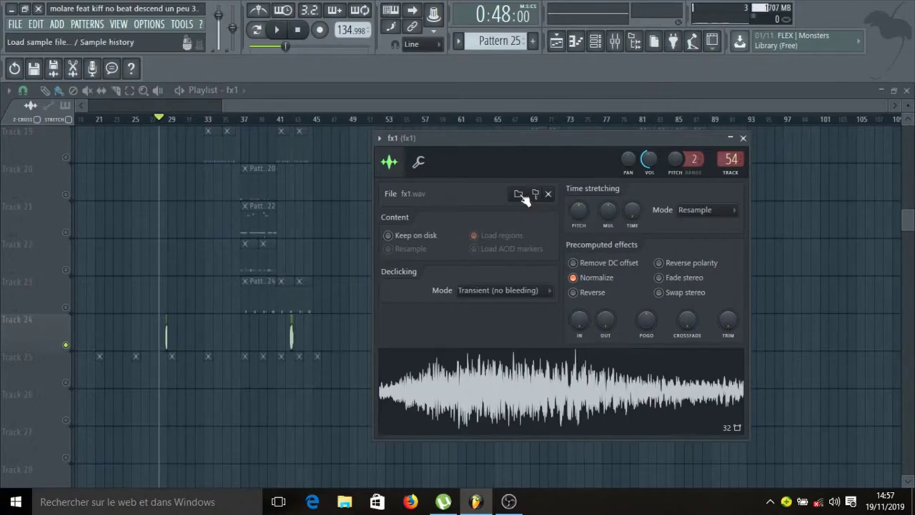
# Step: Play the fx1 sample clip on Track 24, stop playback and close the sample's channel settings
pyautogui.press('space')
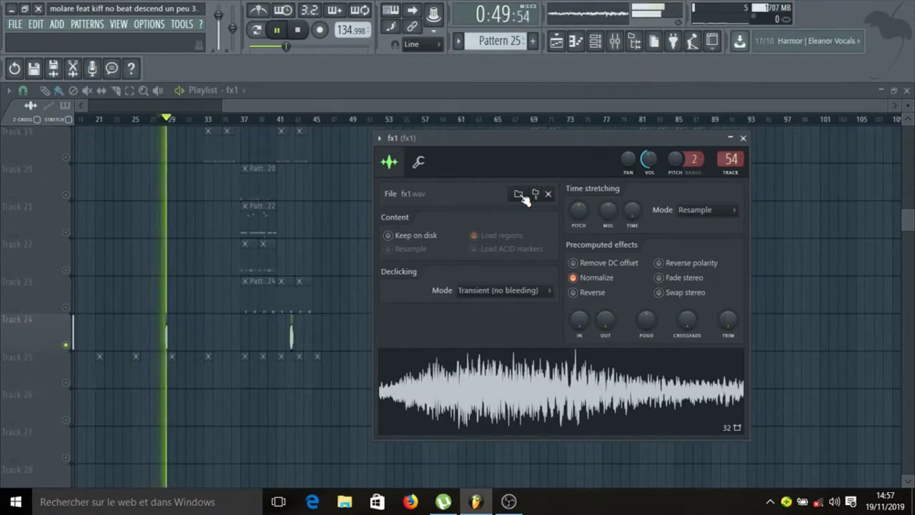
pyautogui.press('space')
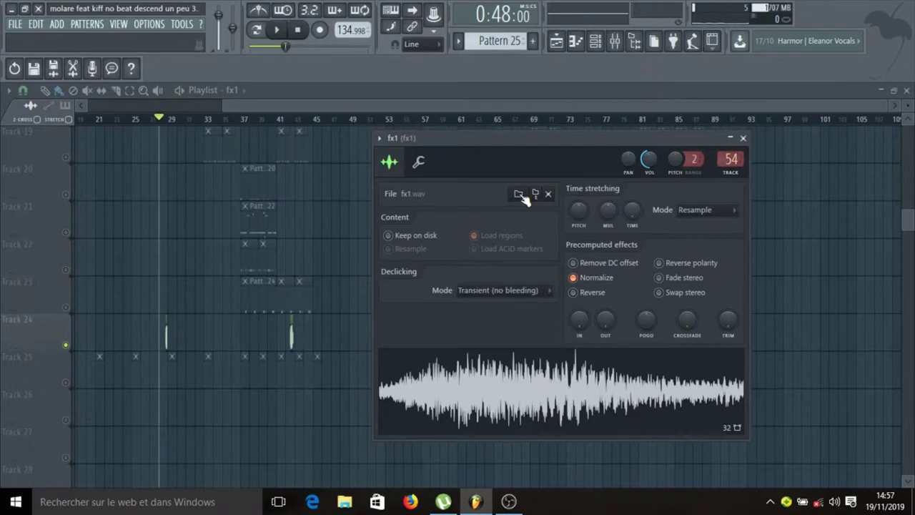
pyautogui.click(743, 138)
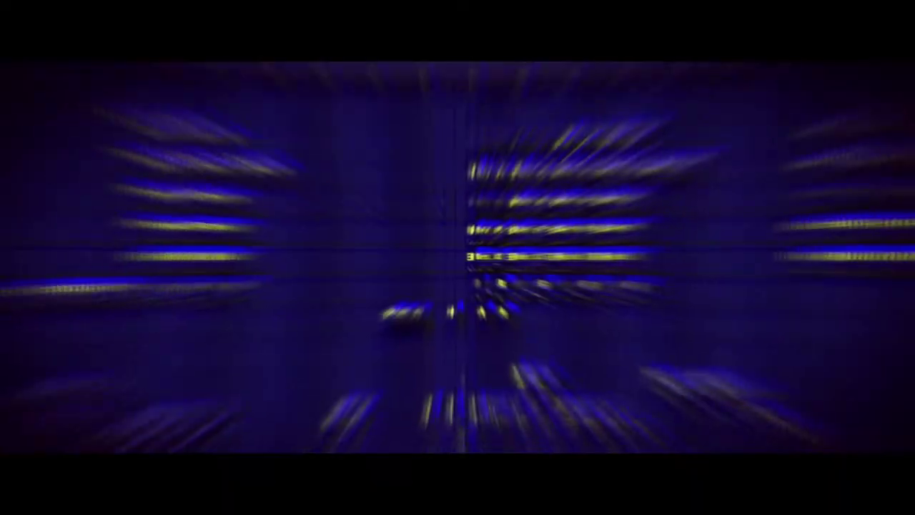
# Step: Play the full arrangement from the beginning with every track unmuted, and examine the melody, drum, percussion and effect tracks across the whole song length
pyautogui.press('space')
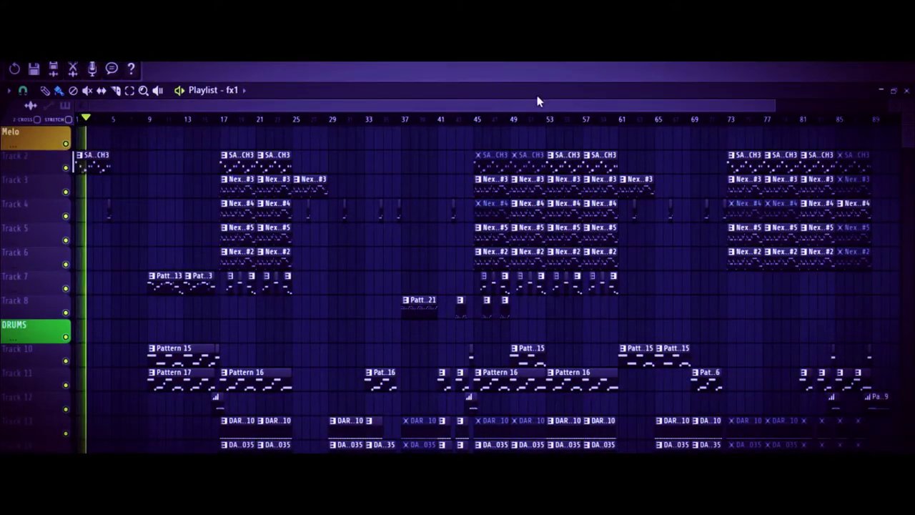
pyautogui.moveTo(767, 109); pyautogui.dragTo(832, 110)
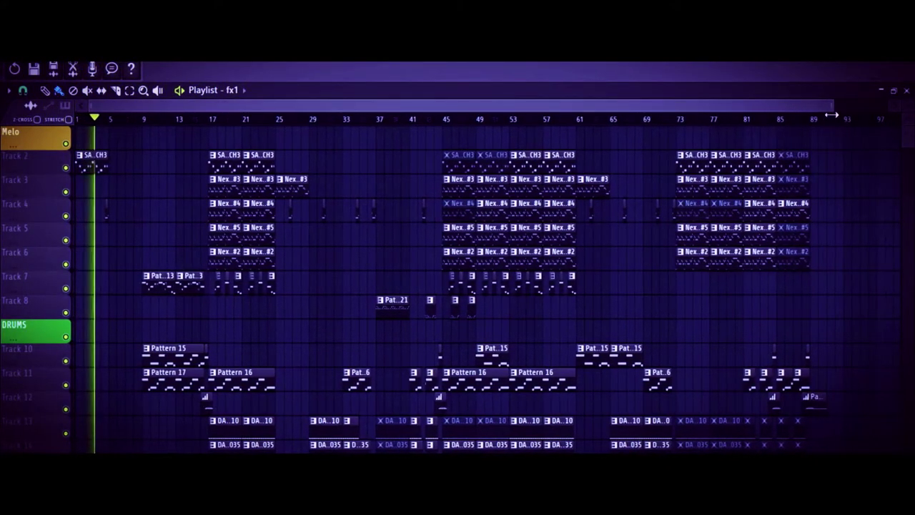
pyautogui.scroll(-5, 855, 176)
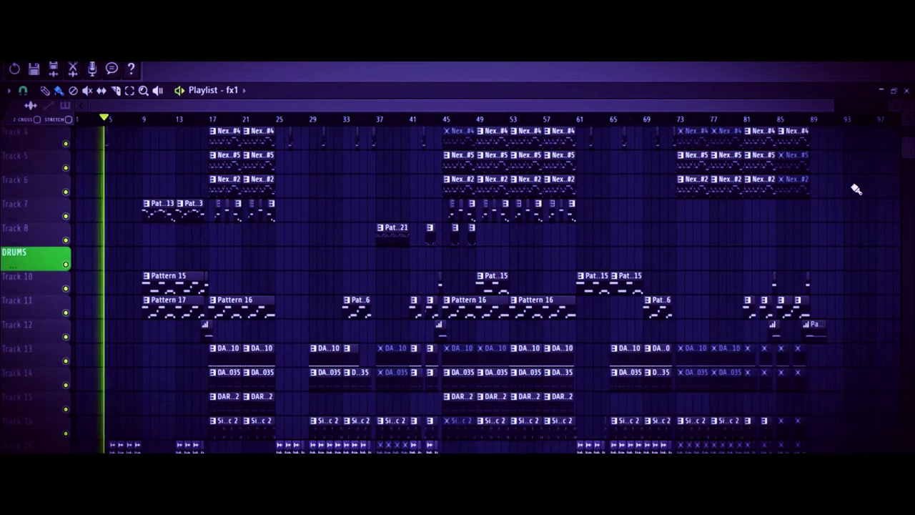
pyautogui.scroll(-9, 857, 188)
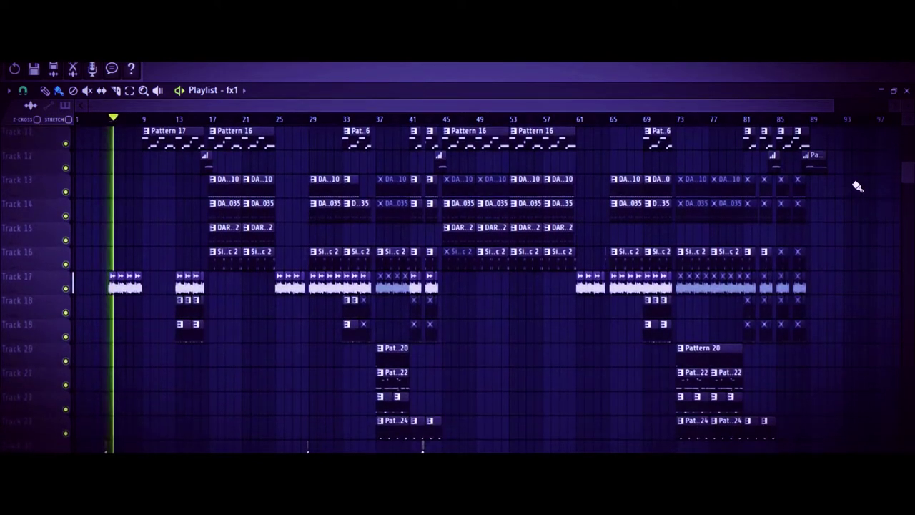
pyautogui.scroll(-2, 858, 186)
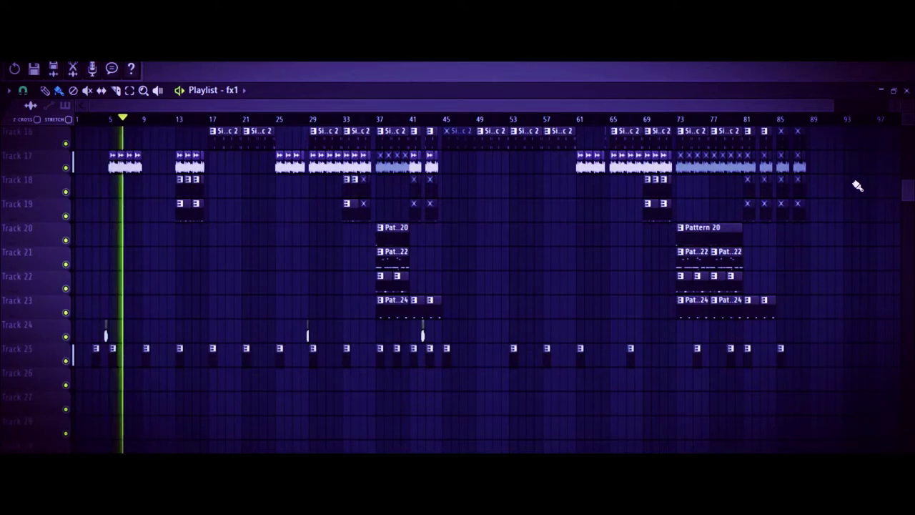
pyautogui.scroll(-1, 858, 186)
pyautogui.scroll(-1, 858, 186)
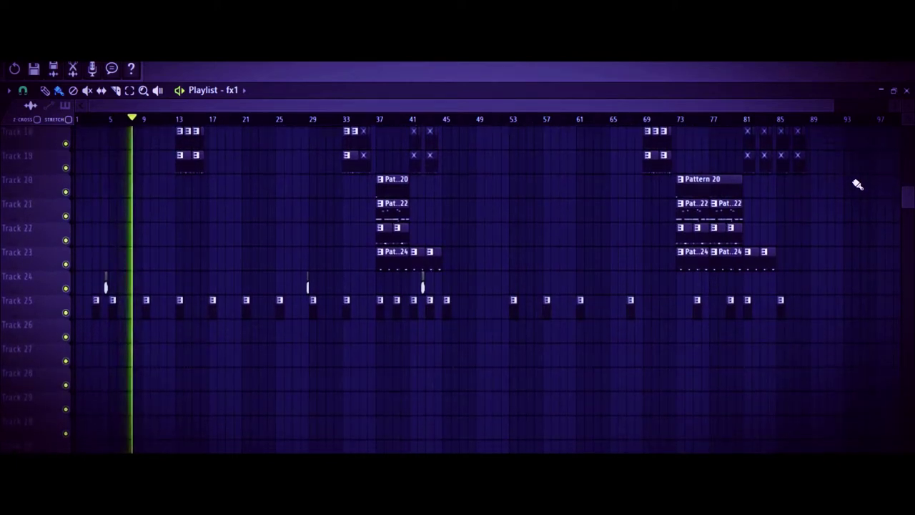
pyautogui.scroll(2, 858, 184)
pyautogui.scroll(4, 858, 184)
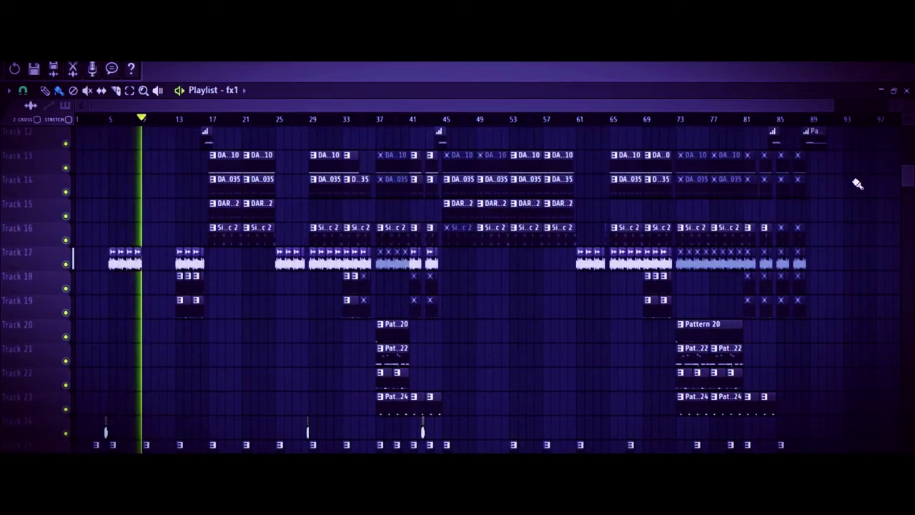
pyautogui.scroll(8, 858, 184)
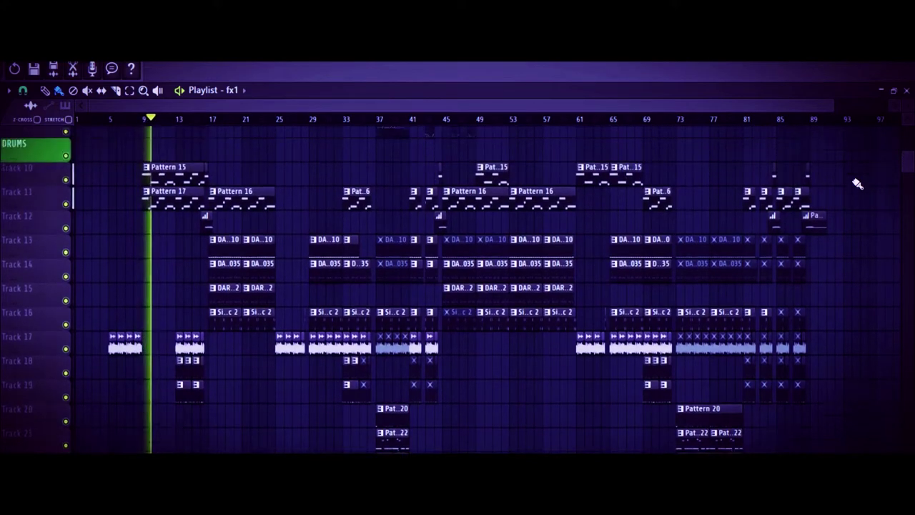
pyautogui.scroll(4, 858, 184)
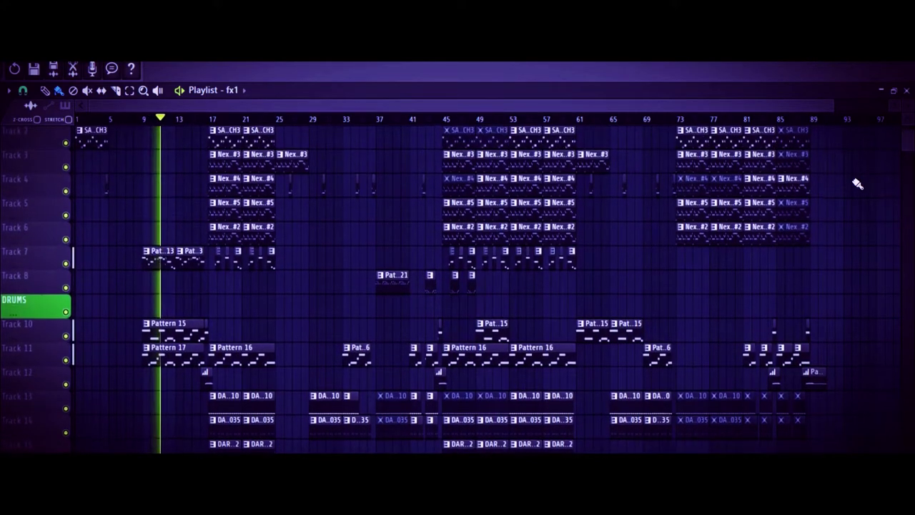